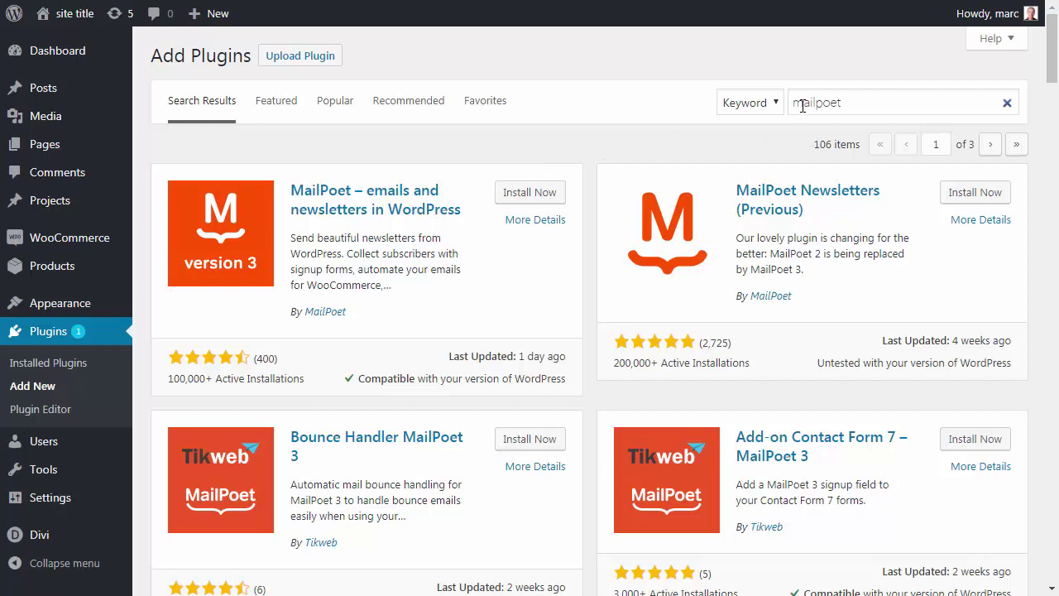
# Install and activate the MailPoet 3 plugin from its plugin card.
pyautogui.click(515, 197)
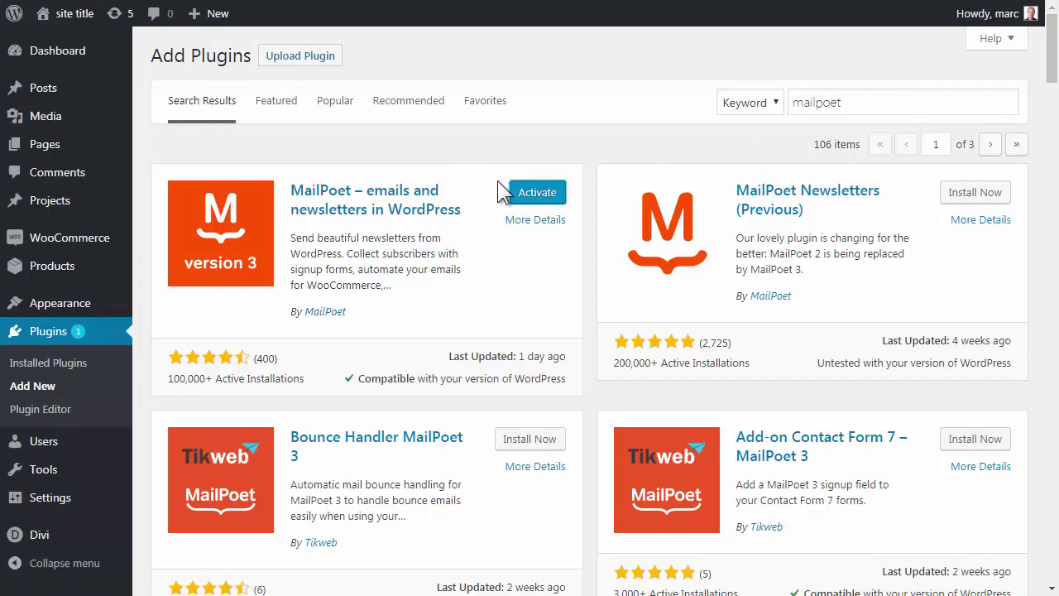
pyautogui.click(549, 192)
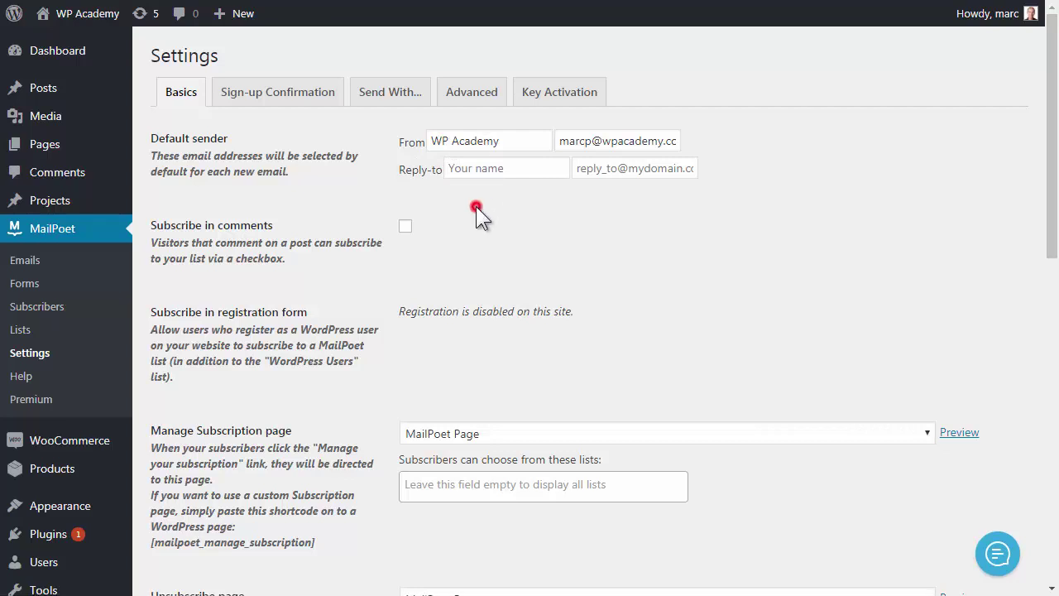
# Review the Basics and Sign-up Confirmation settings, then go to the Lists page.
pyautogui.scroll(-6, 476, 207)
pyautogui.scroll(-1, 475, 207)
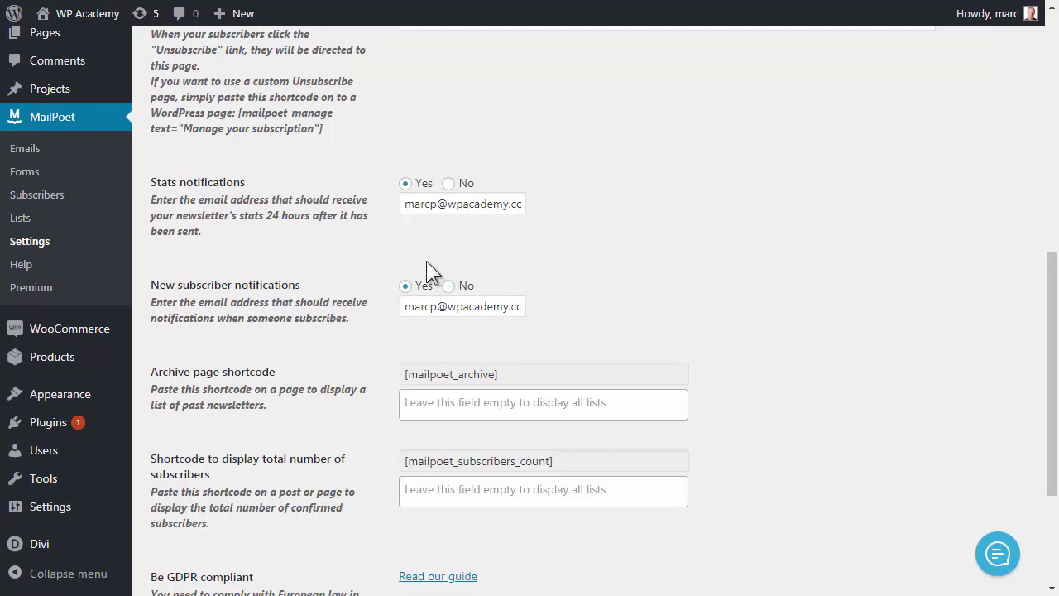
pyautogui.scroll(8, 426, 260)
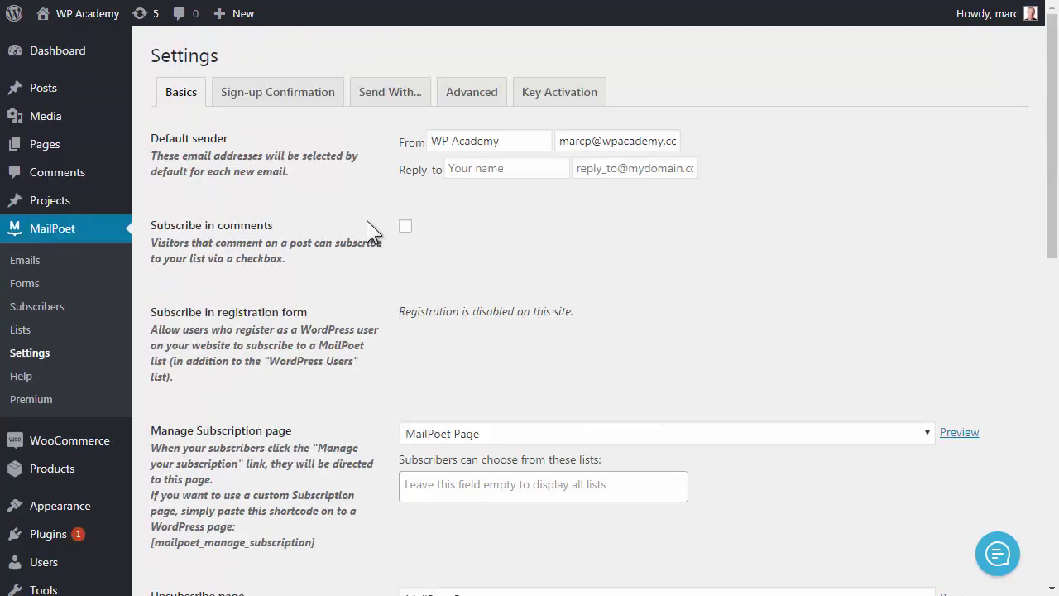
pyautogui.click(257, 93)
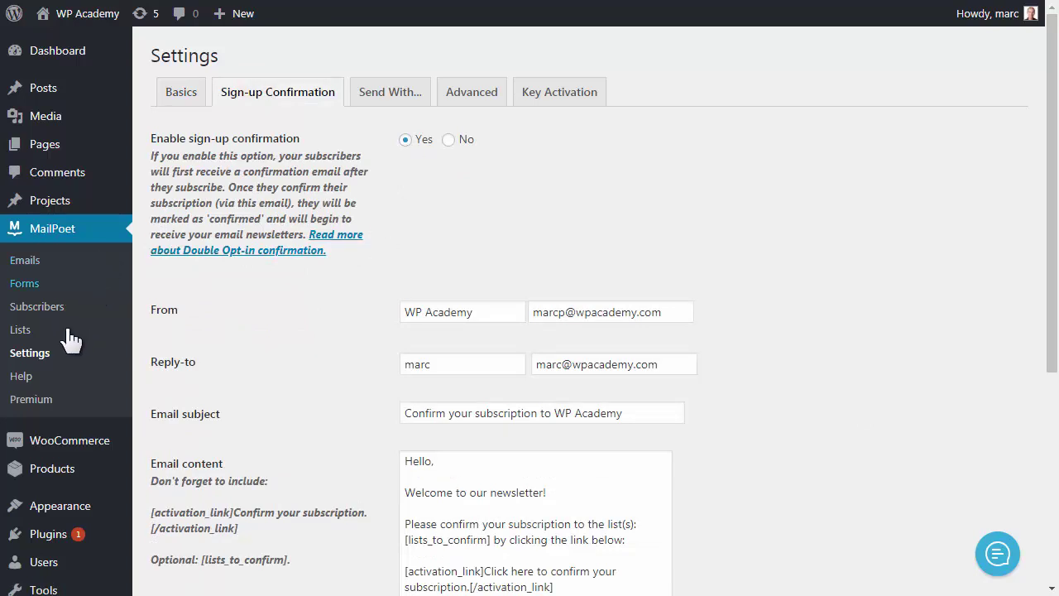
pyautogui.click(20, 330)
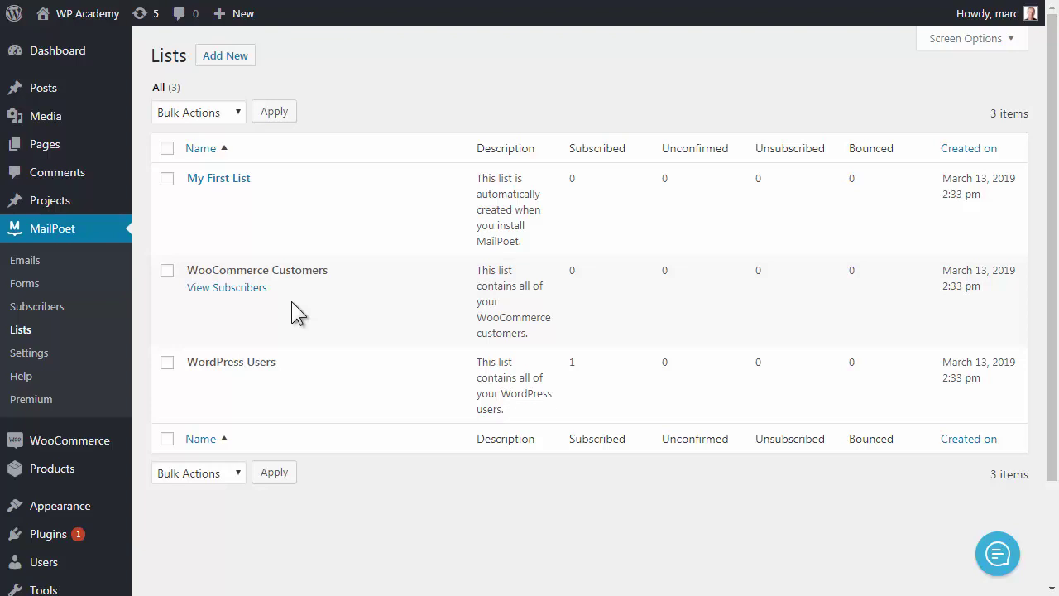
# Show the Send With tab of MailPoet Settings with its sending-method choices.
pyautogui.moveTo(286, 392)
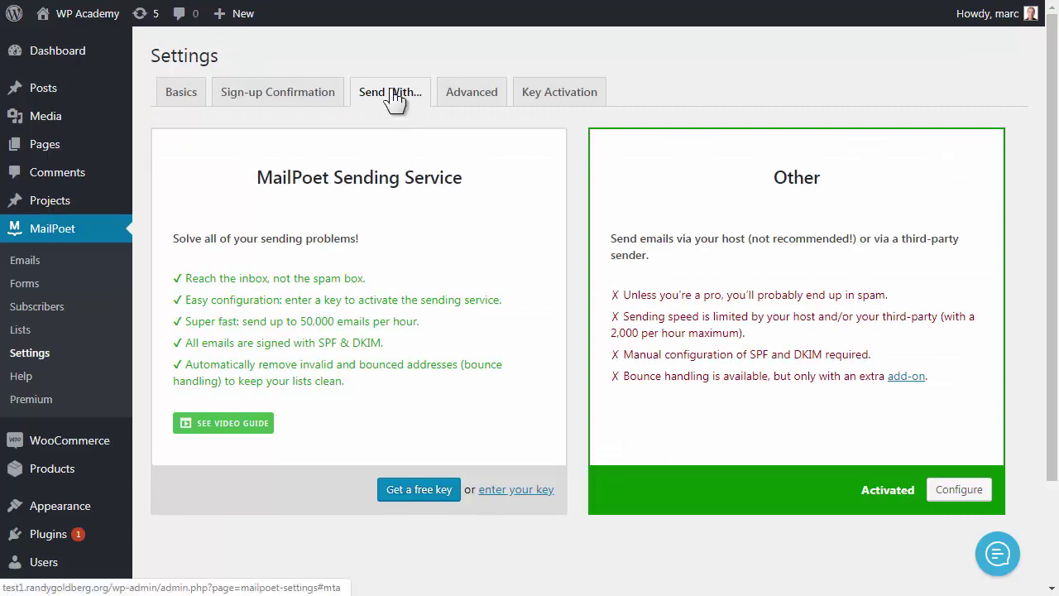
# Request a free Sending Service key and sign up for a new MailPoet account.
pyautogui.click(416, 489)
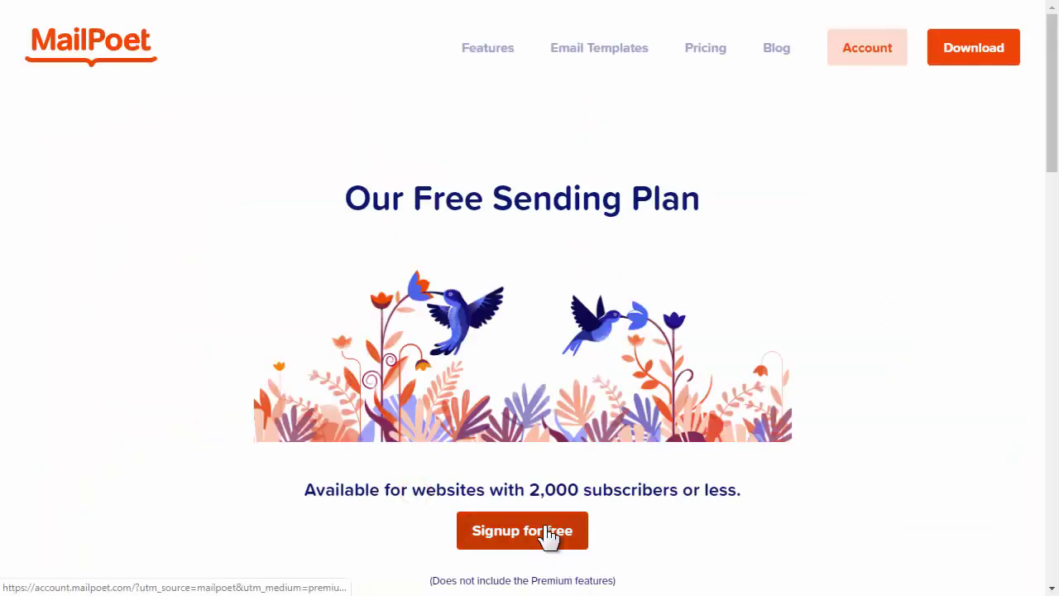
pyautogui.click(544, 526)
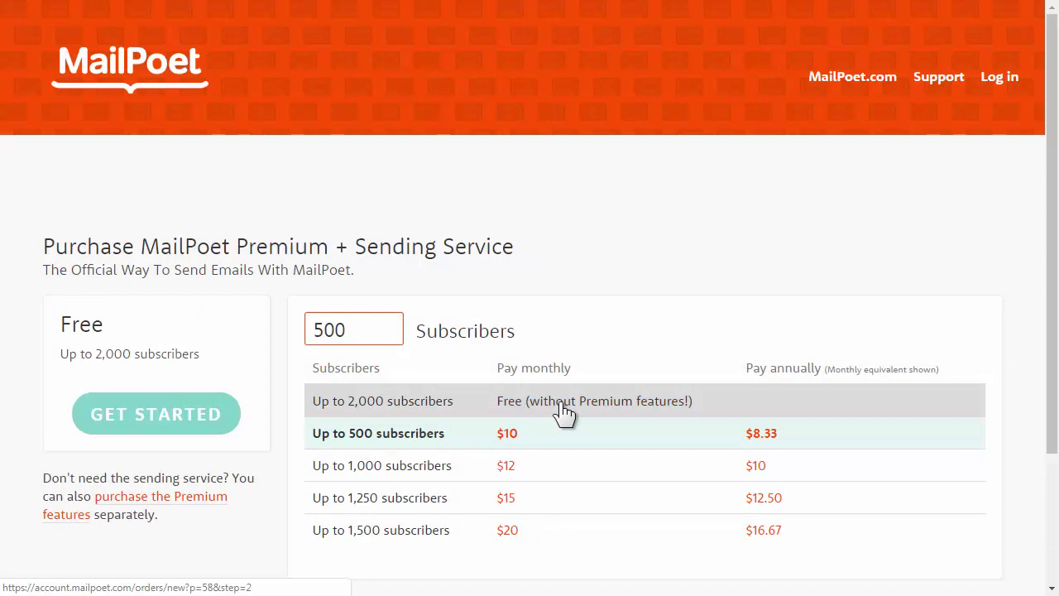
pyautogui.click(562, 411)
pyautogui.click(447, 347)
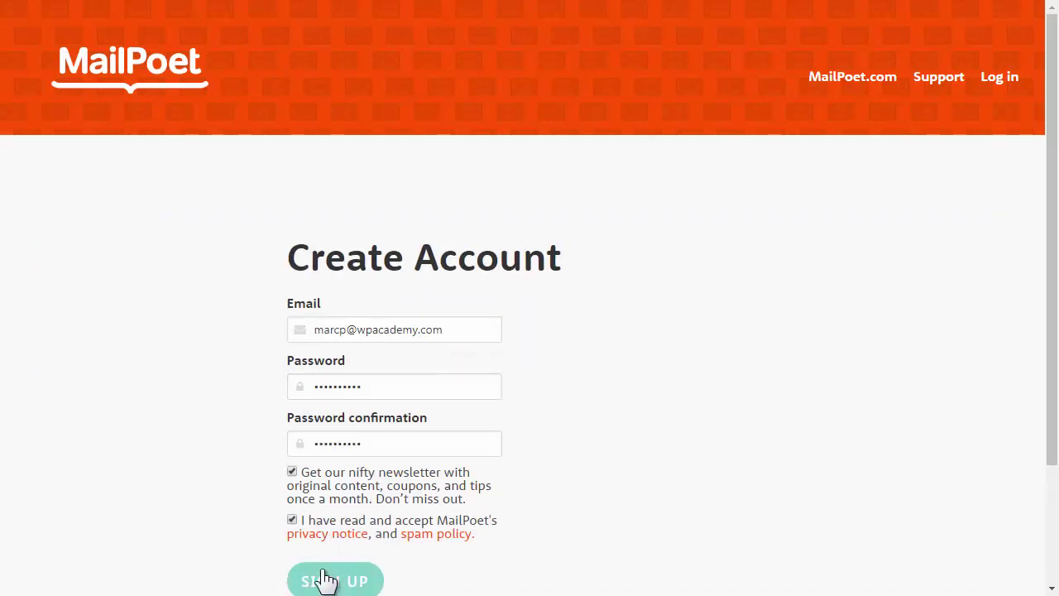
pyautogui.click(328, 577)
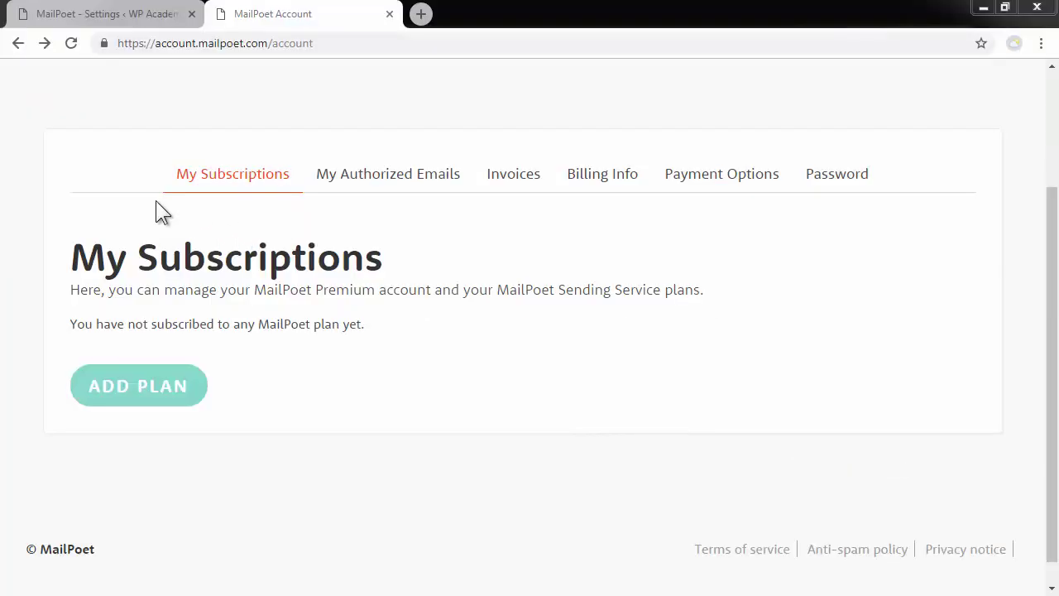
# Add the free 0 - 2,000 subscribers plan and complete the order at no cost.
pyautogui.click(144, 391)
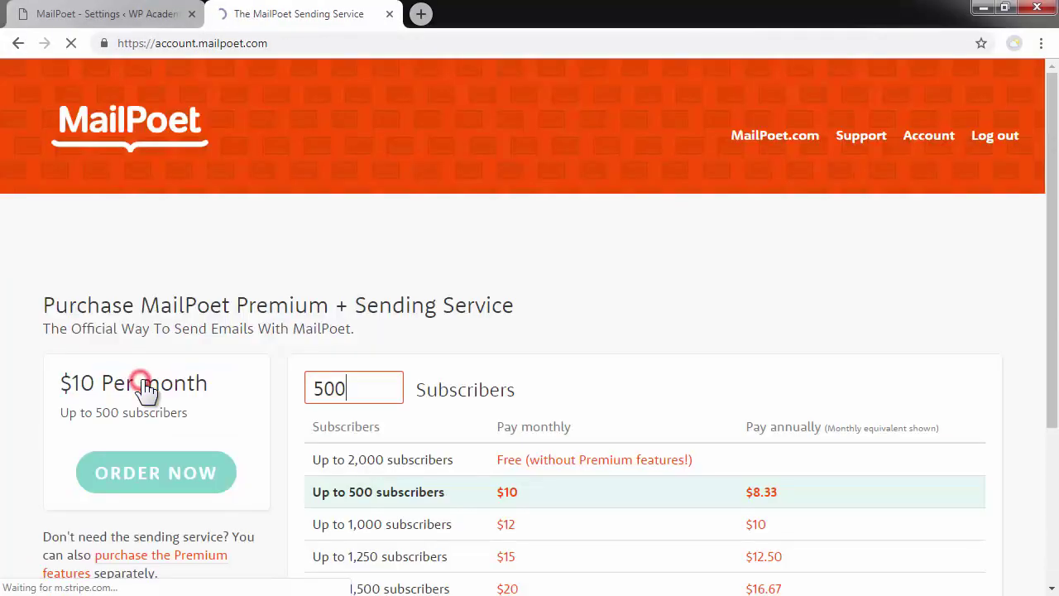
pyautogui.click(560, 460)
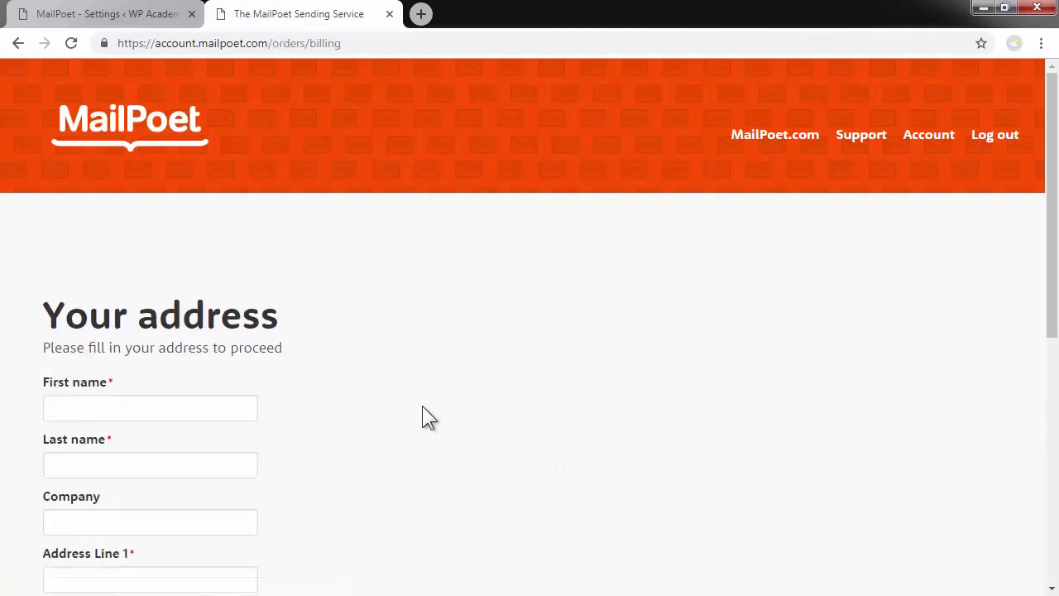
pyautogui.scroll(-2, 422, 405)
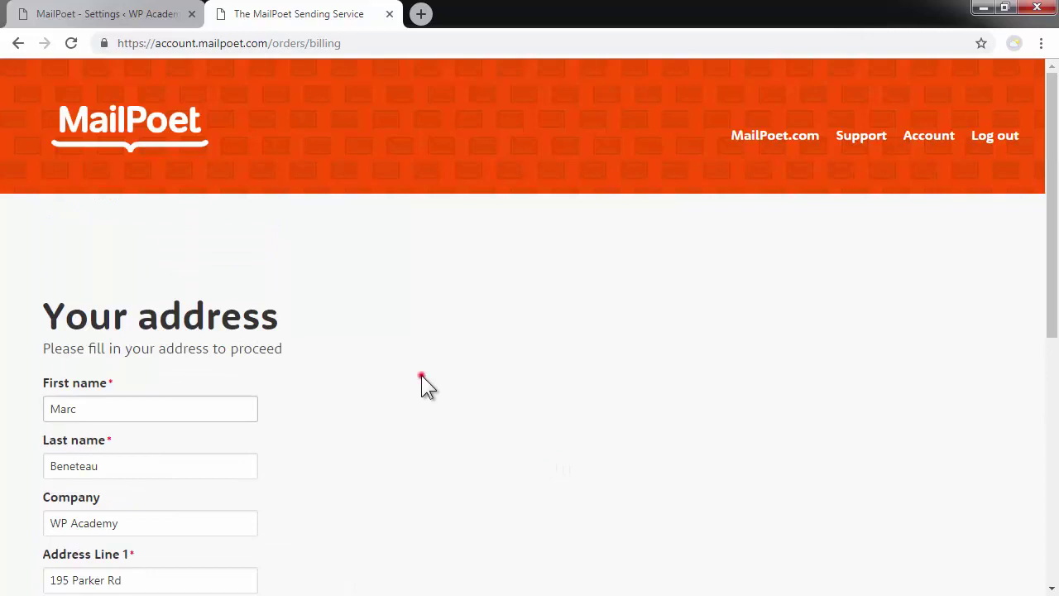
pyautogui.scroll(-6, 421, 378)
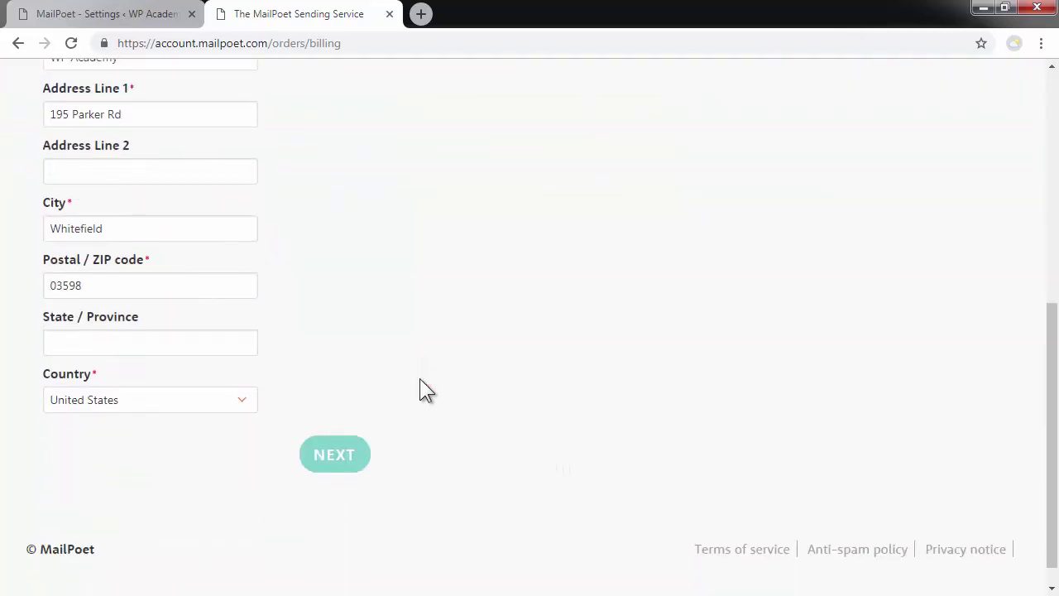
pyautogui.click(343, 429)
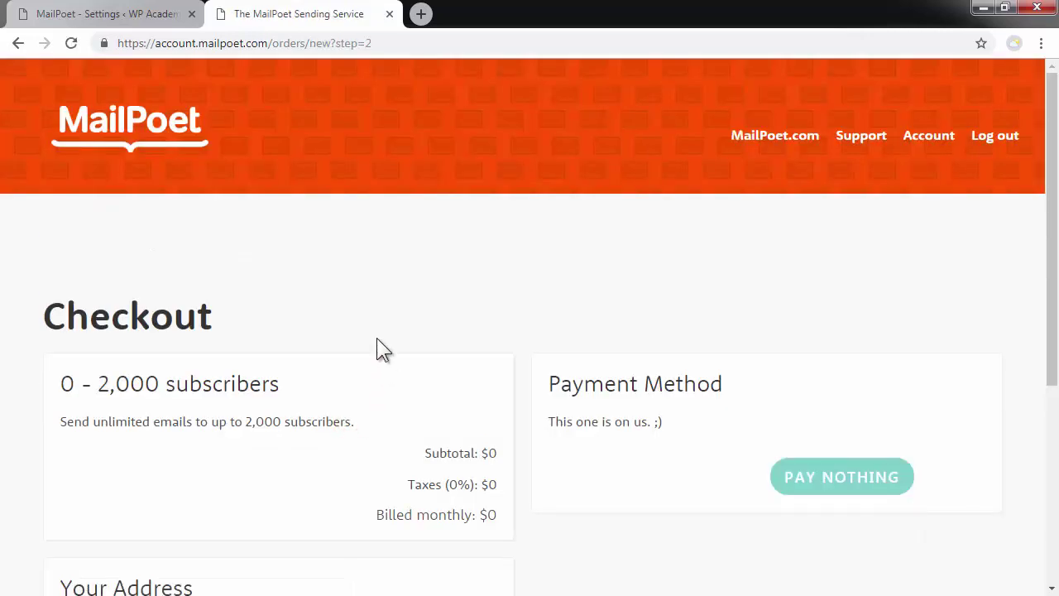
pyautogui.click(834, 488)
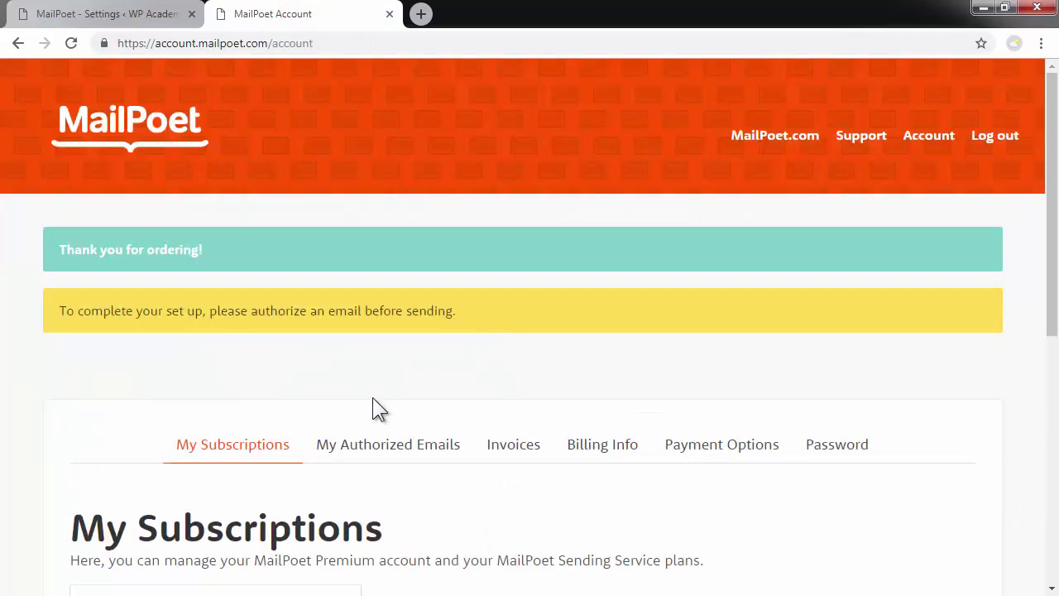
# Copy the 0 - 2,000 subscribers plan key from the MailPoet 3 account manager.
pyautogui.click(416, 453)
pyautogui.scroll(-5, 411, 452)
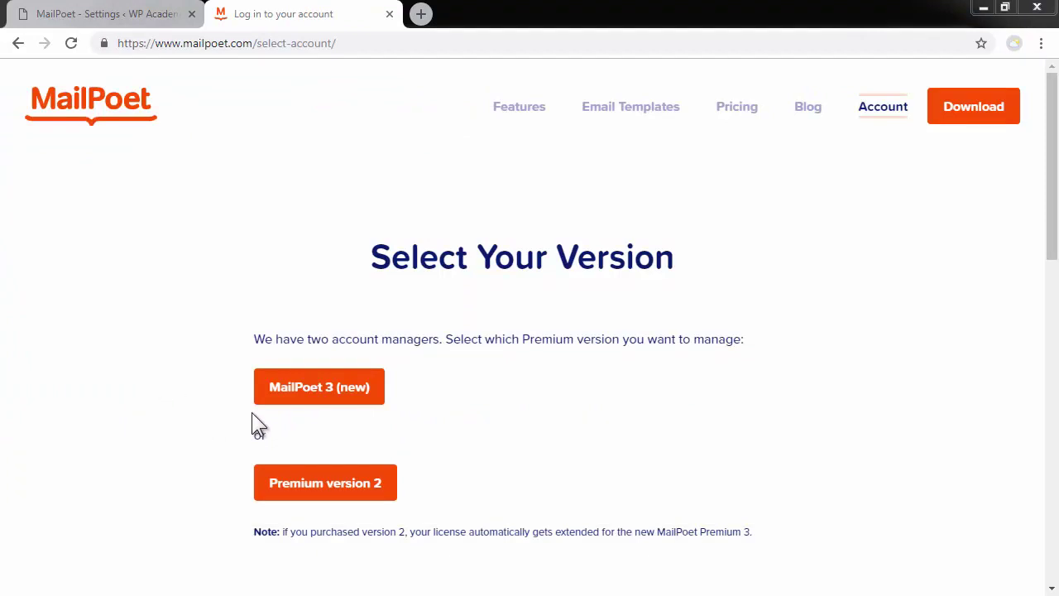
pyautogui.click(325, 387)
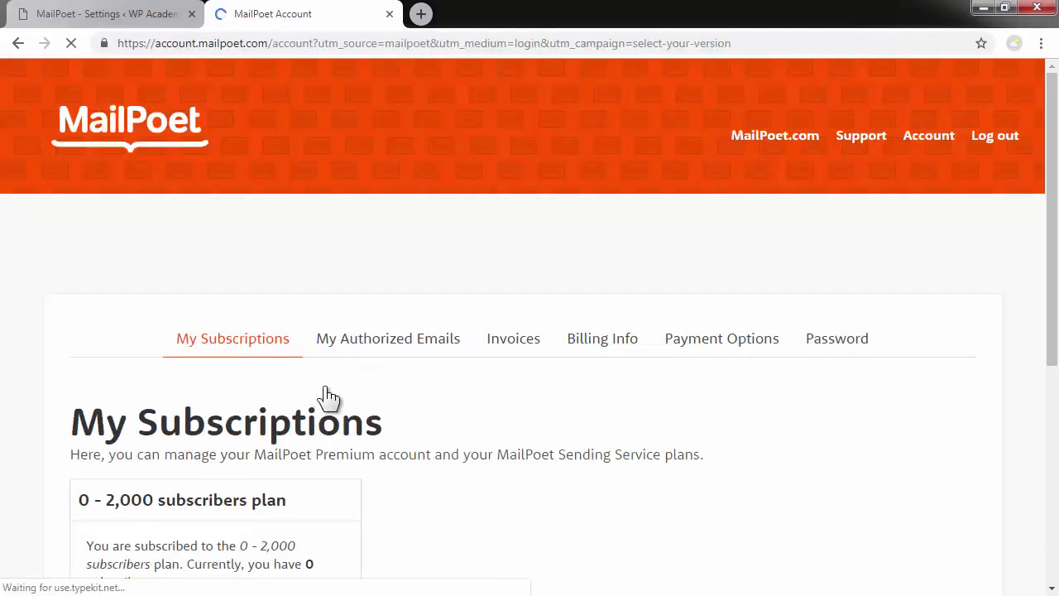
pyautogui.scroll(-4, 328, 398)
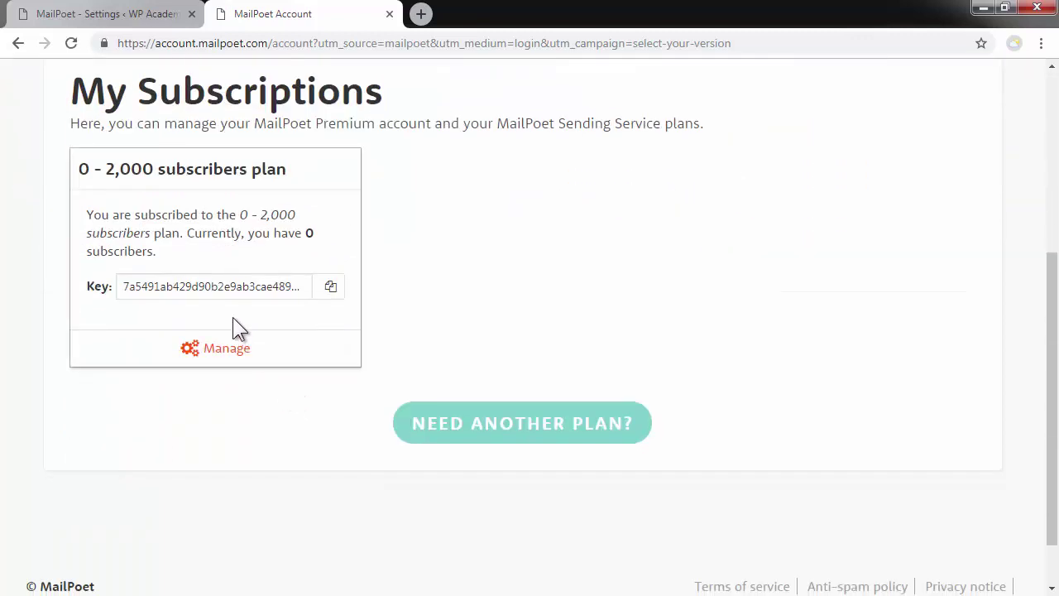
pyautogui.click(212, 287)
pyautogui.rightClick(211, 286)
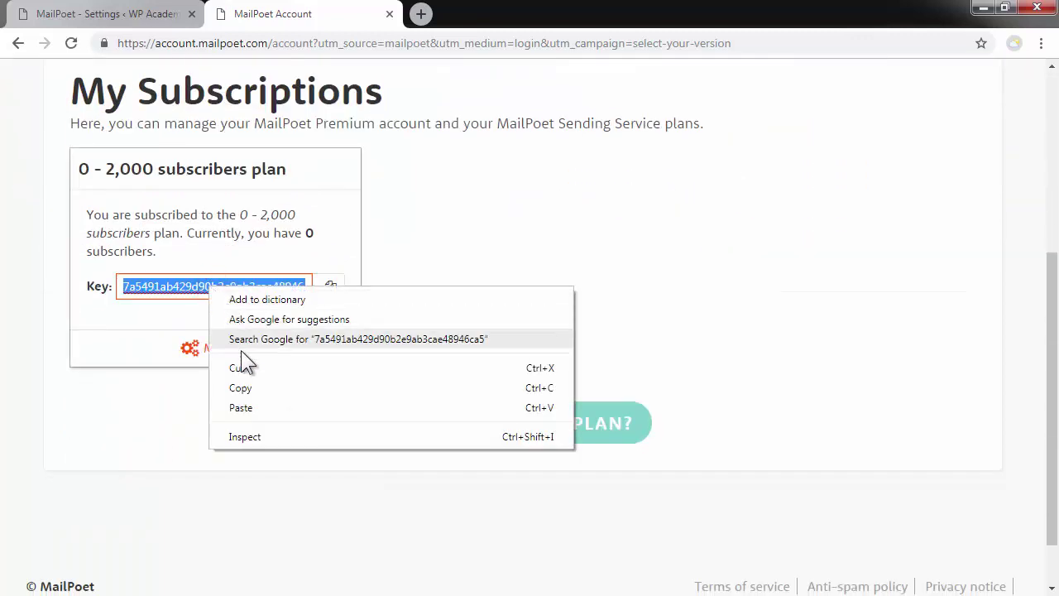
pyautogui.click(252, 387)
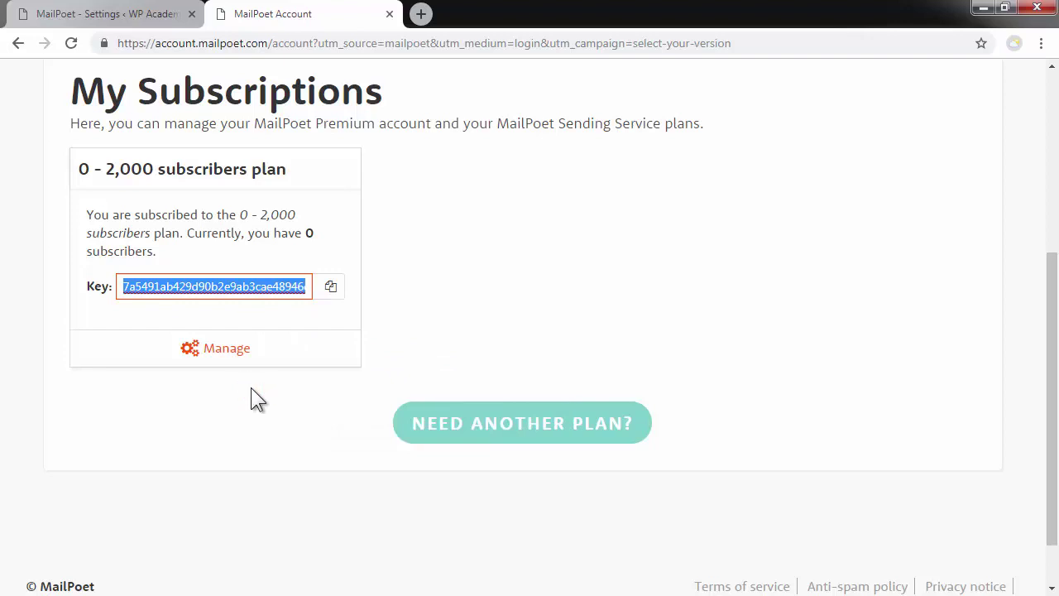
# Enter the copied key in Key Activation's Activation Key field and verify it.
pyautogui.hotkey('ctrl', 'Tab')
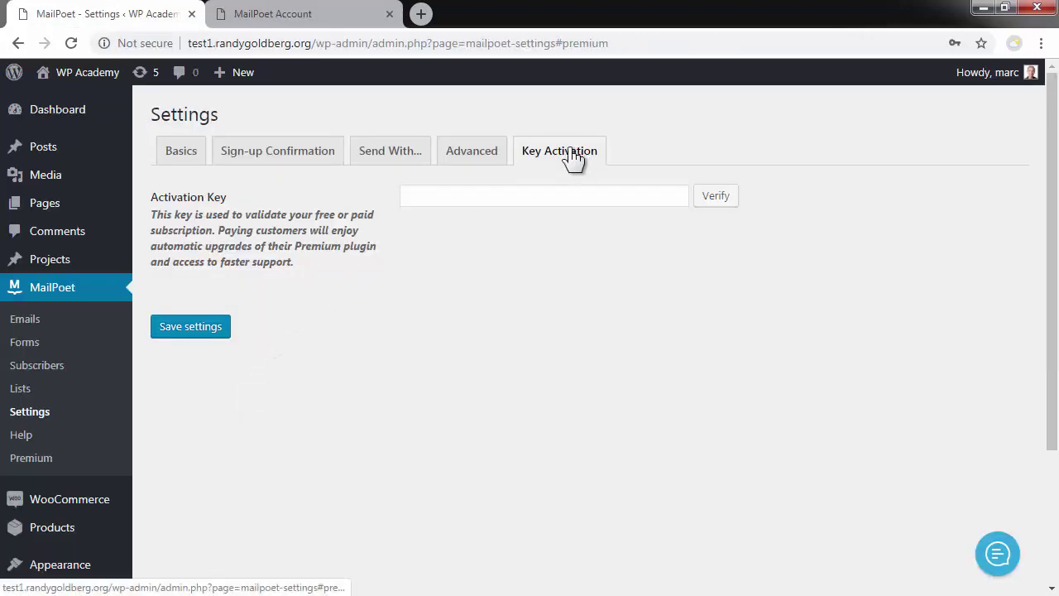
pyautogui.click(576, 194)
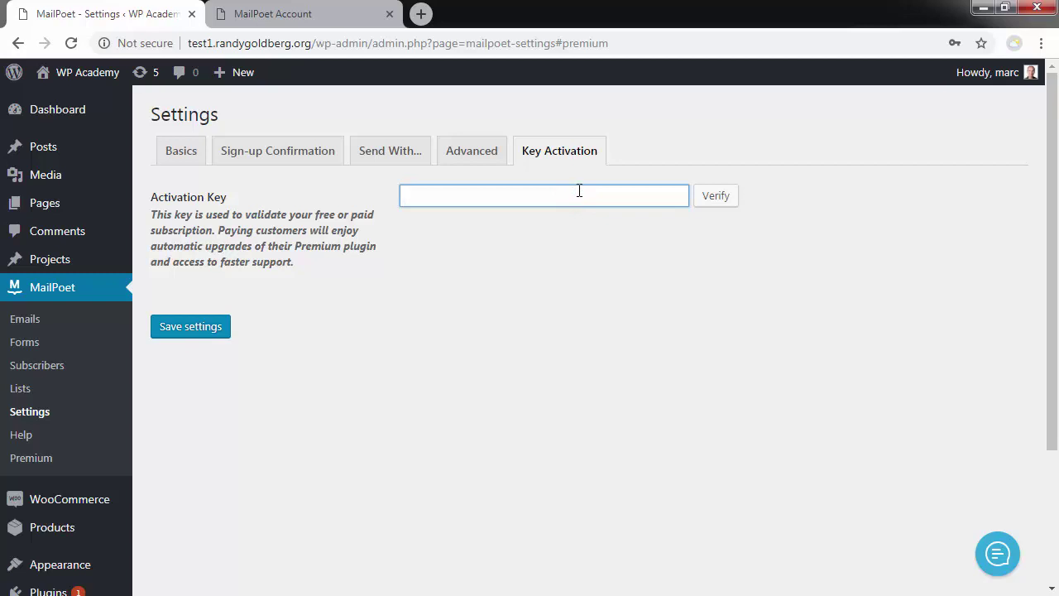
pyautogui.hotkey('ctrl', 'v')
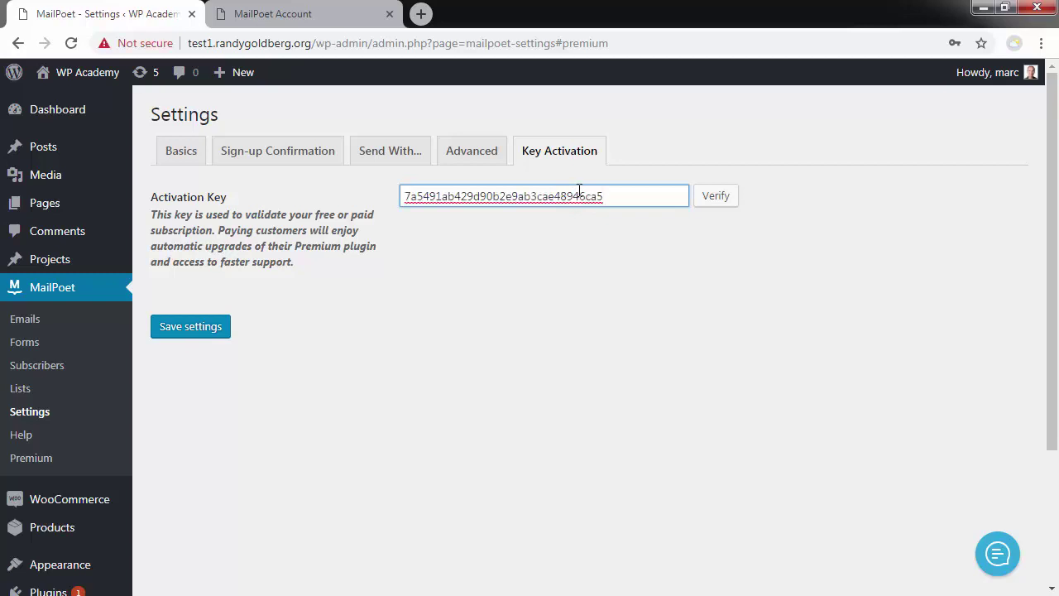
pyautogui.click(715, 195)
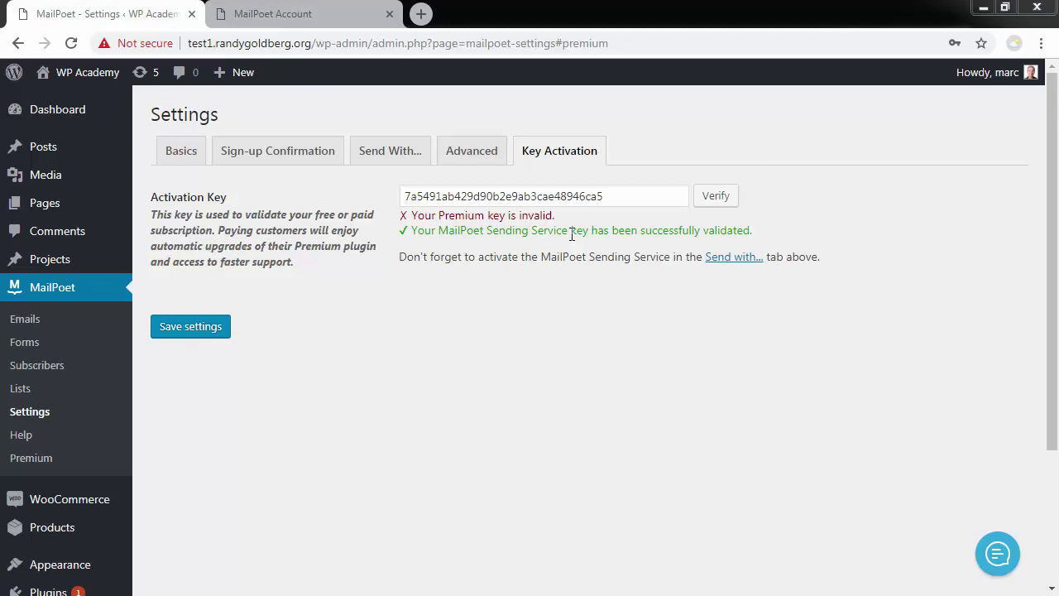
# View the Advanced tab of MailPoet Settings.
pyautogui.click(472, 154)
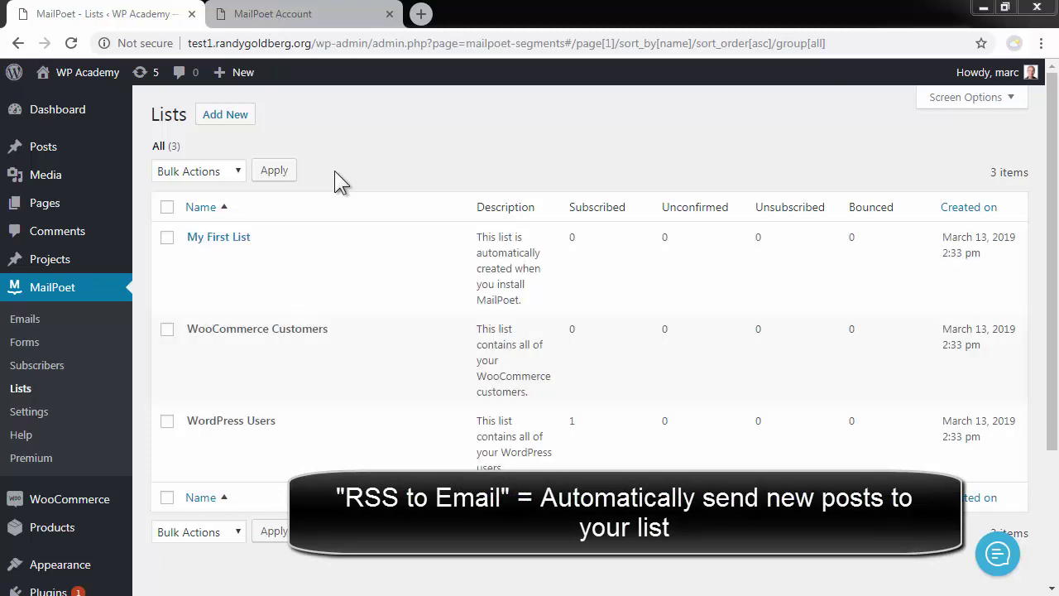
# Rename My First List to 'WP Academy Newsletter' and save it.
pyautogui.moveTo(245, 247)
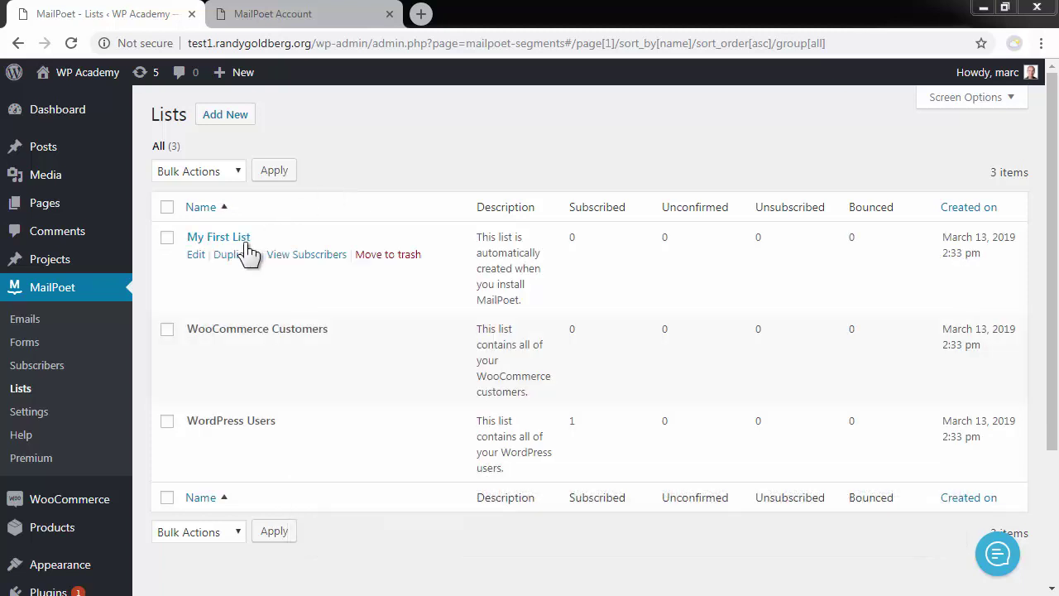
pyautogui.click(197, 256)
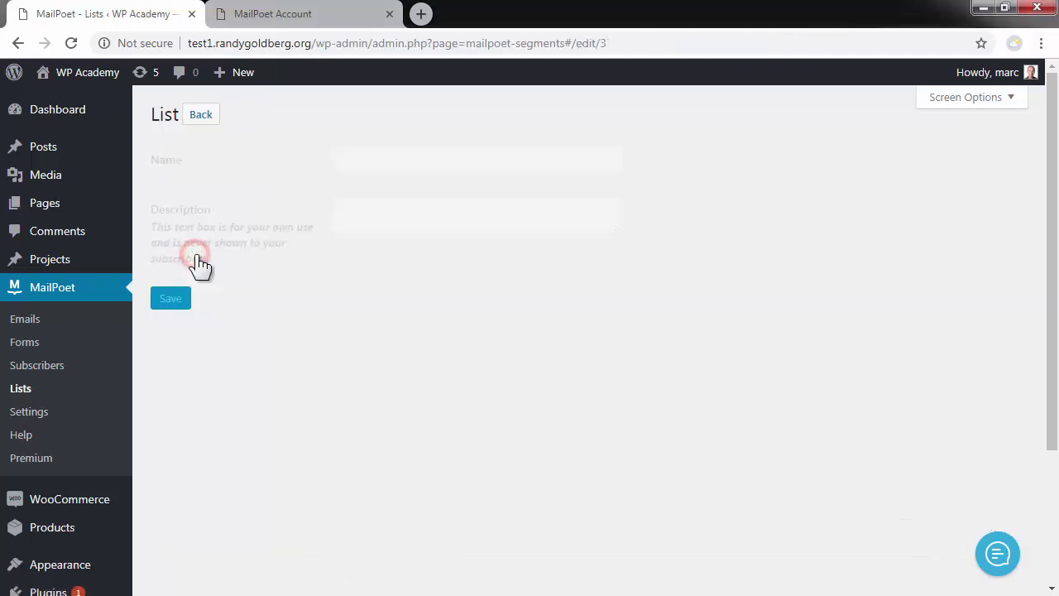
pyautogui.doubleClick(383, 161)
pyautogui.tripleClick(383, 160)
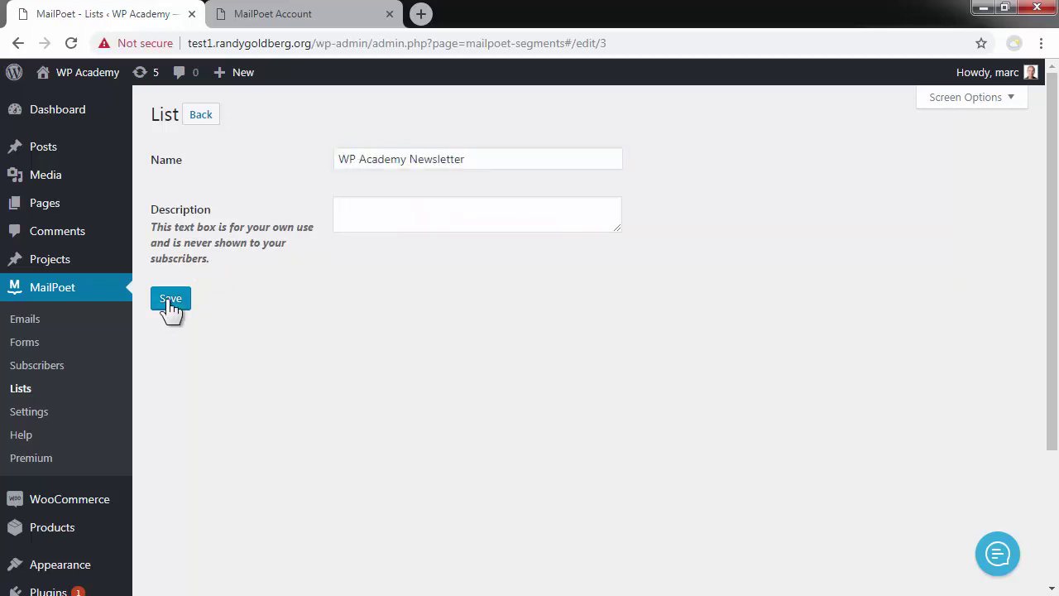
pyautogui.click(170, 299)
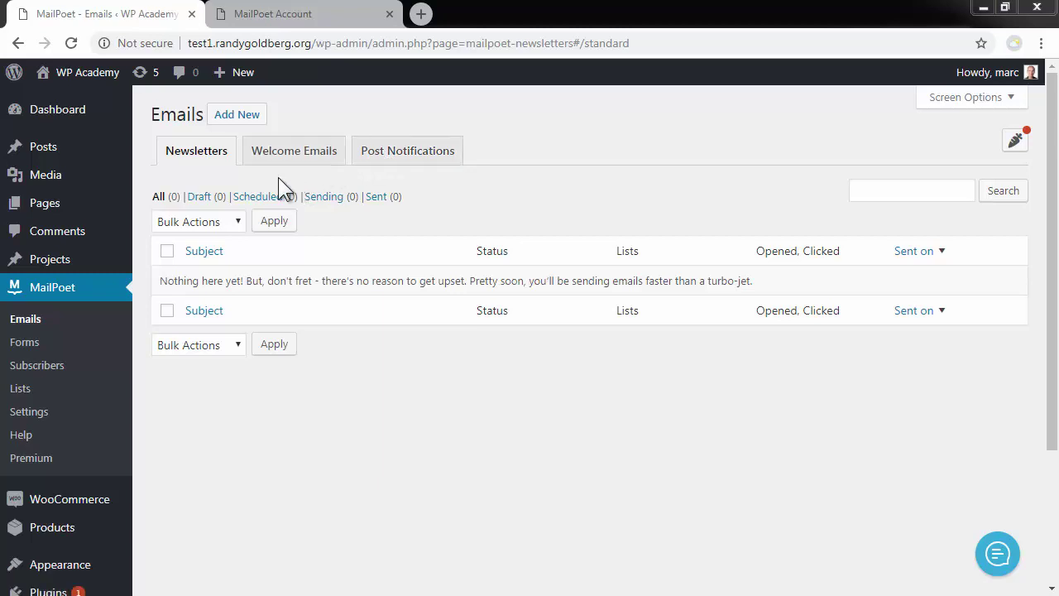
# Create a new regular newsletter from the Fashion Shop template.
pyautogui.click(222, 115)
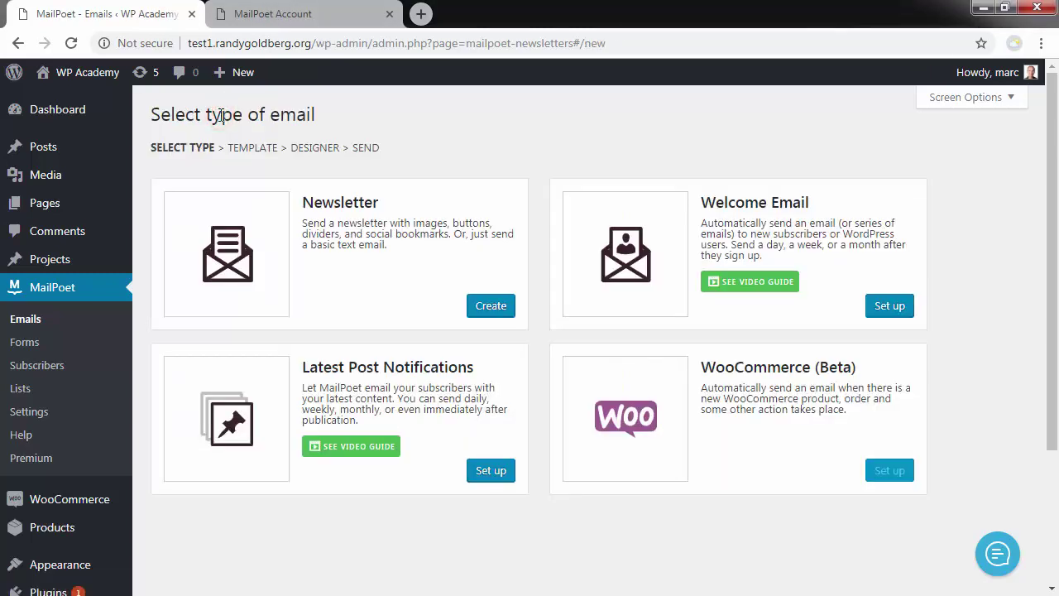
pyautogui.click(491, 306)
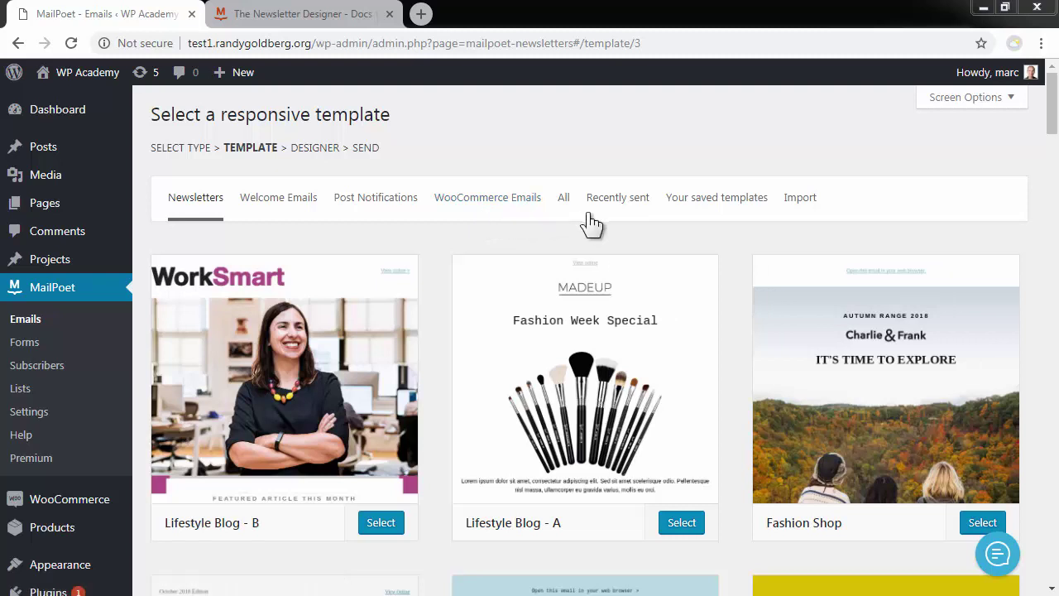
pyautogui.moveTo(825, 385)
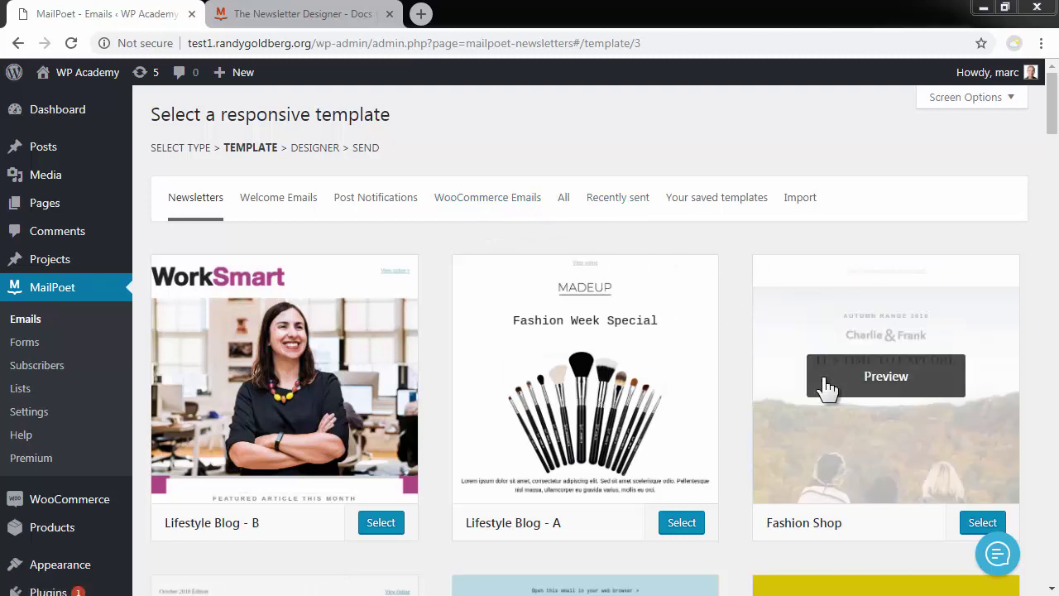
pyautogui.click(969, 521)
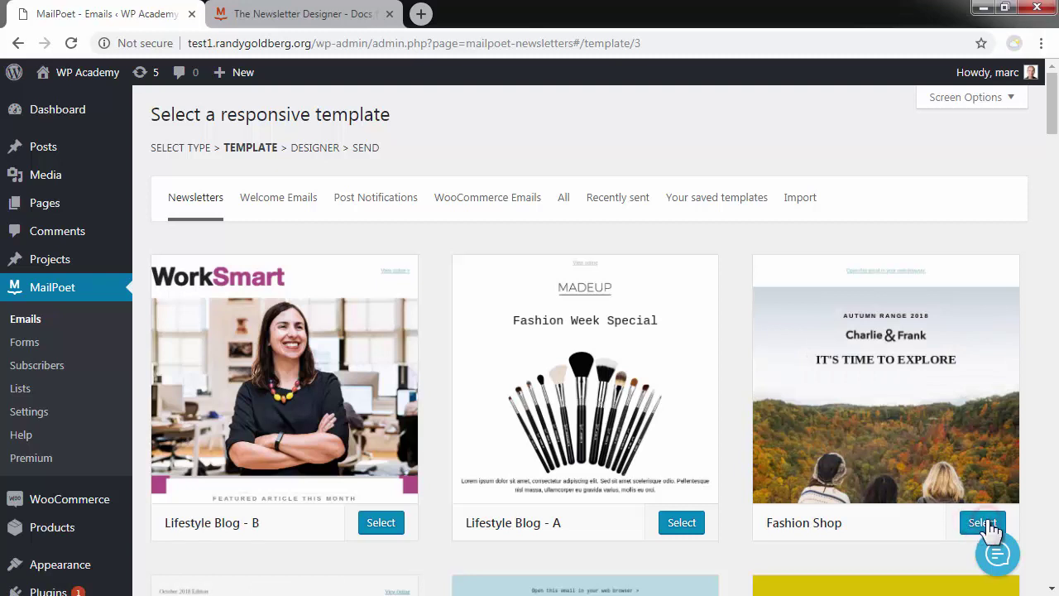
pyautogui.click(986, 524)
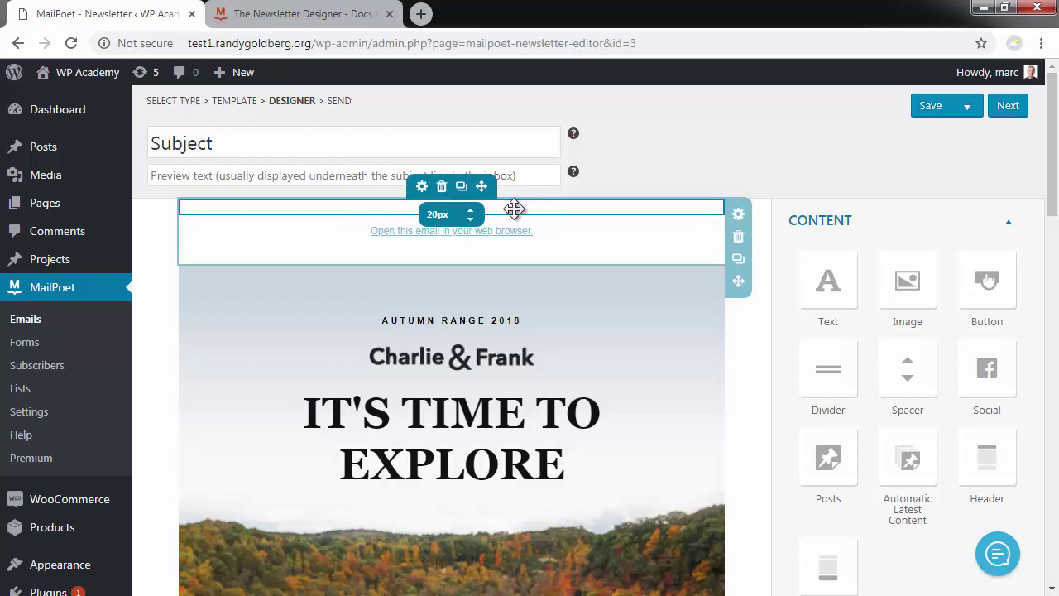
# Inspect the top spacer settings and browser-view link shortcodes without changing anything.
pyautogui.click(423, 189)
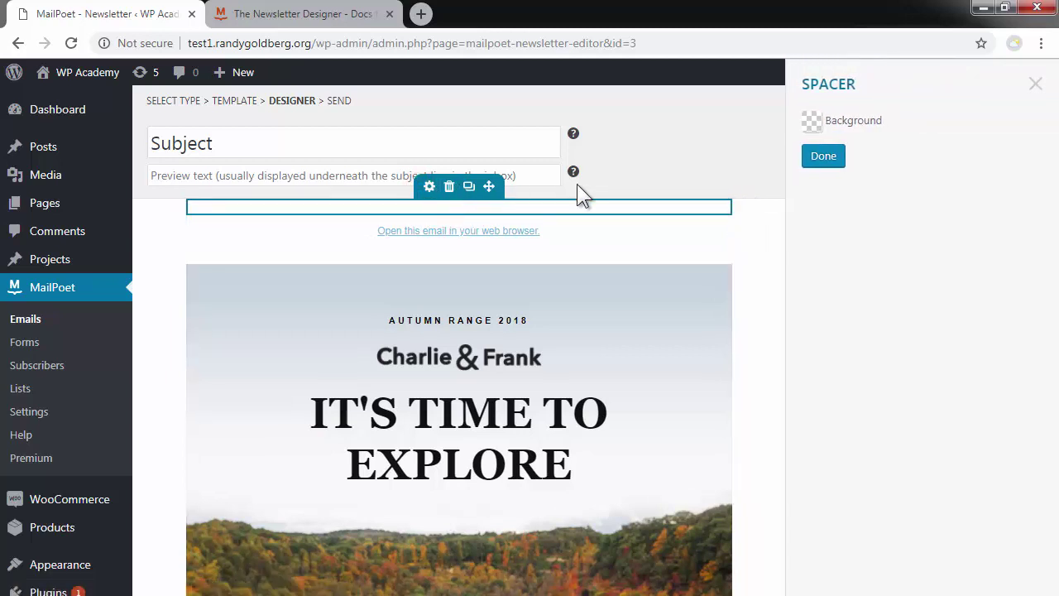
pyautogui.click(823, 159)
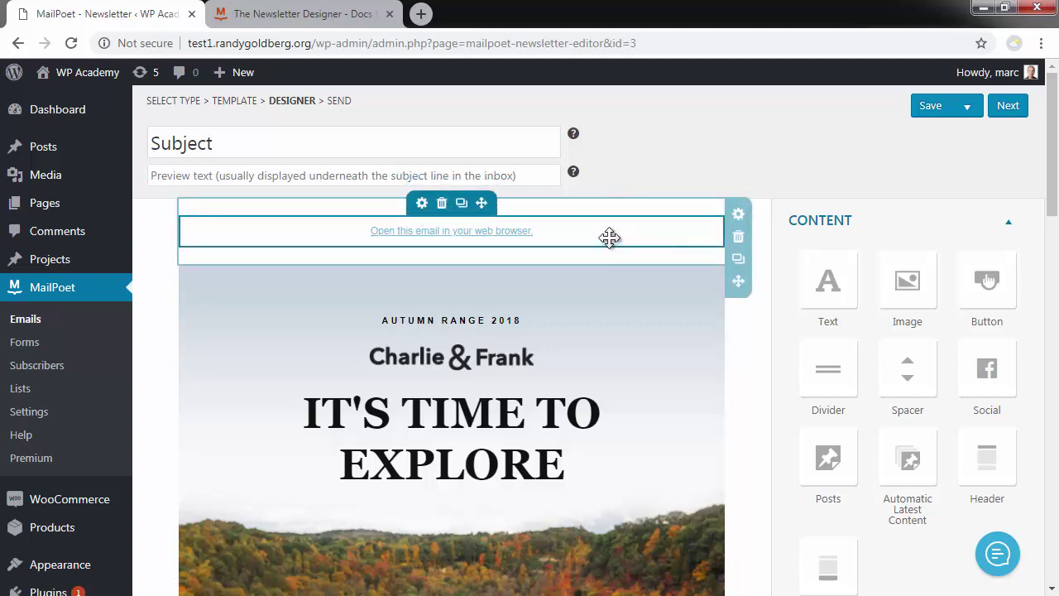
pyautogui.tripleClick(609, 237)
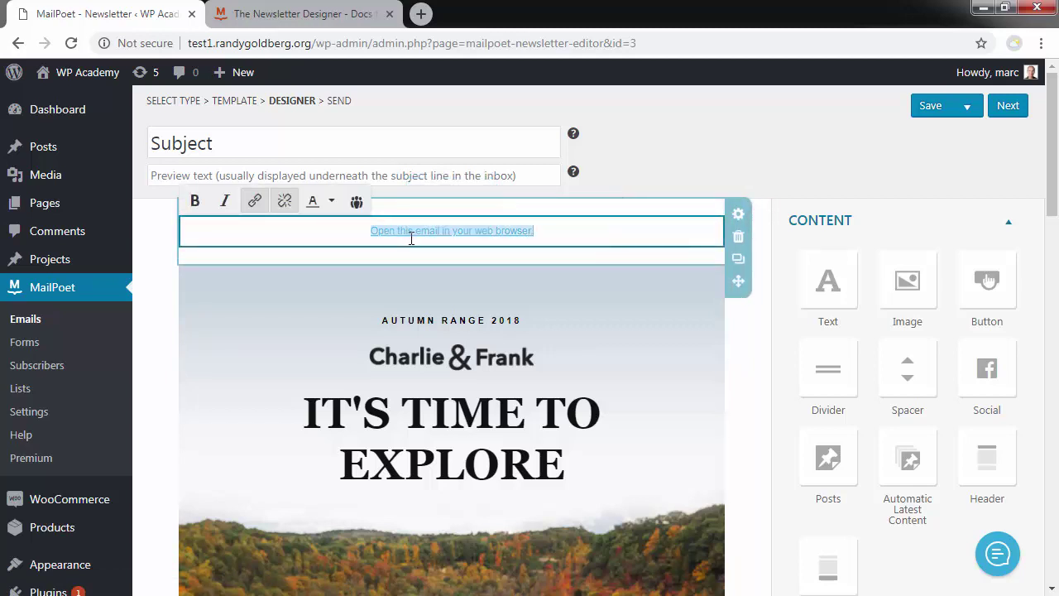
pyautogui.click(355, 204)
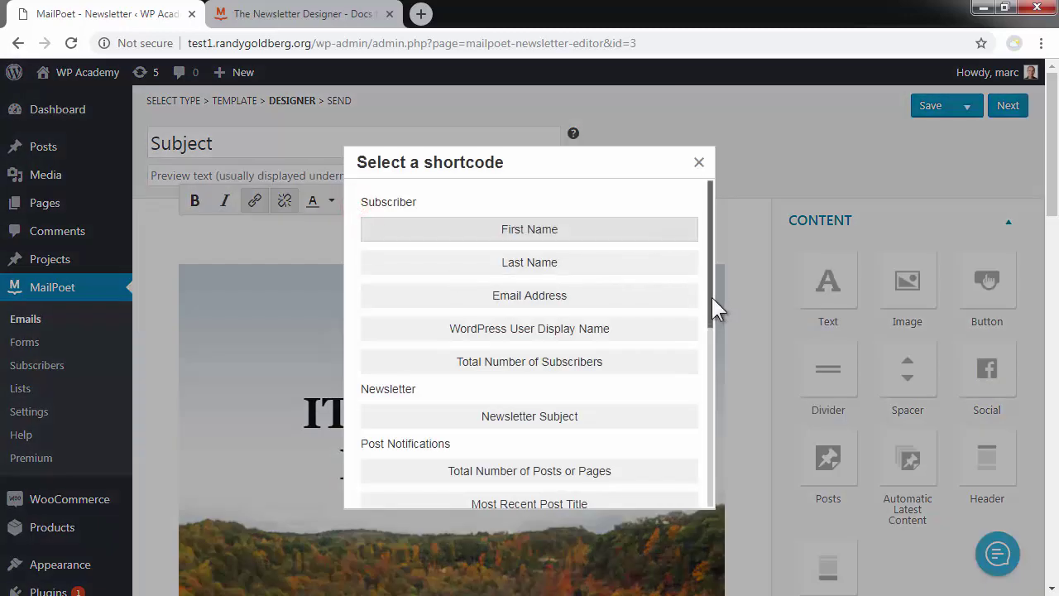
pyautogui.moveTo(710, 297); pyautogui.dragTo(697, 166)
pyautogui.click(698, 163)
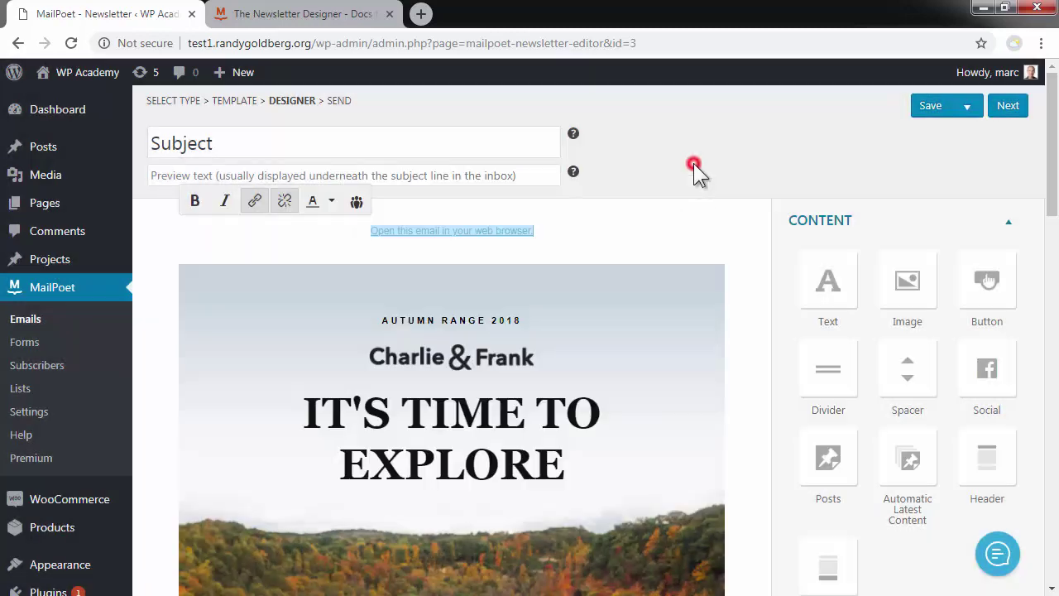
pyautogui.click(753, 259)
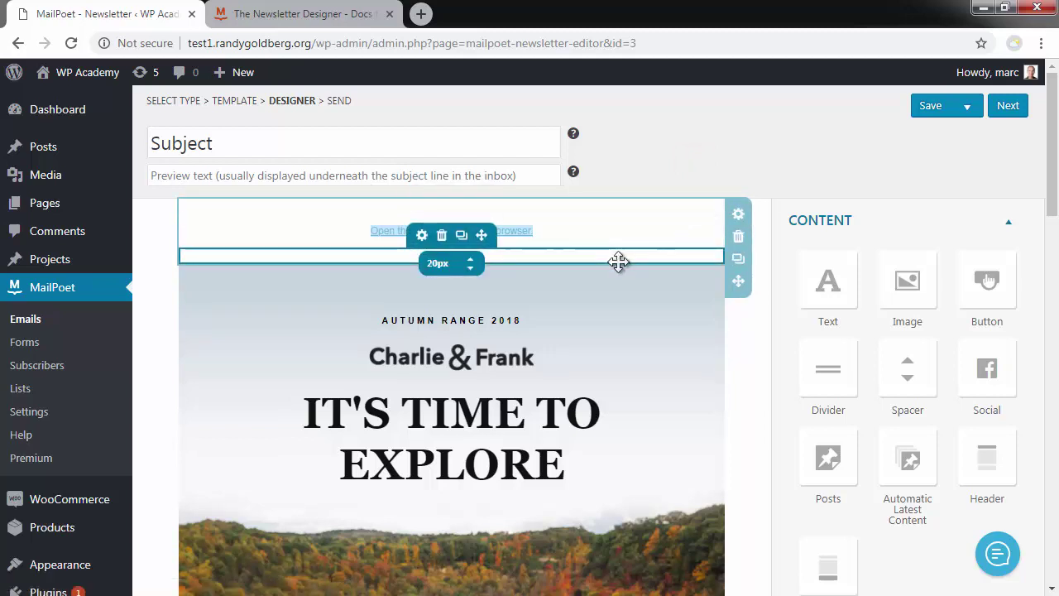
# Enlarge the top spacer from 20px to 60px, then inspect the headline and image row.
pyautogui.moveTo(618, 262); pyautogui.dragTo(613, 292)
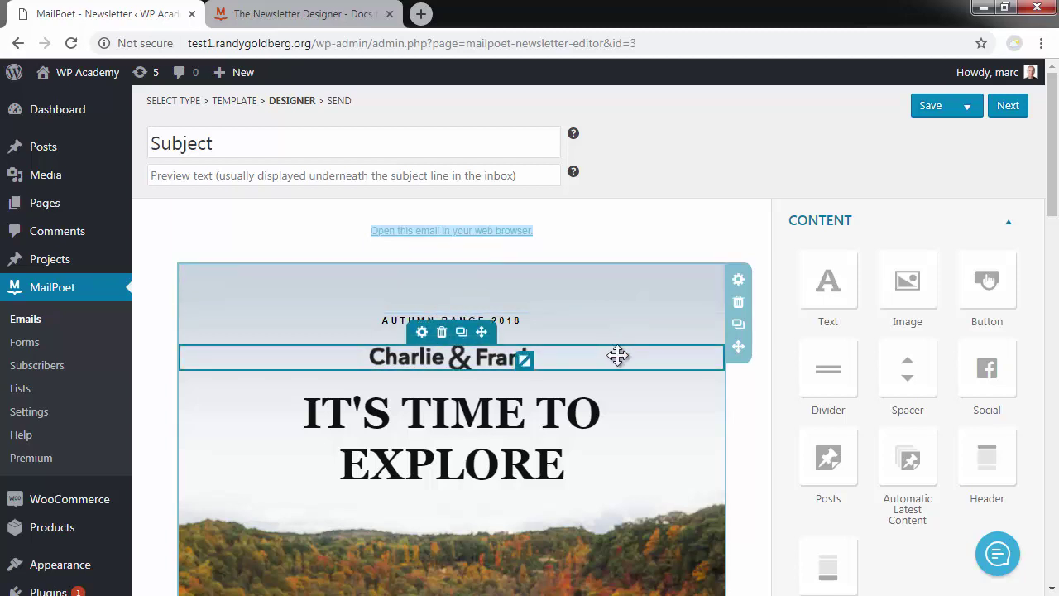
pyautogui.click(612, 409)
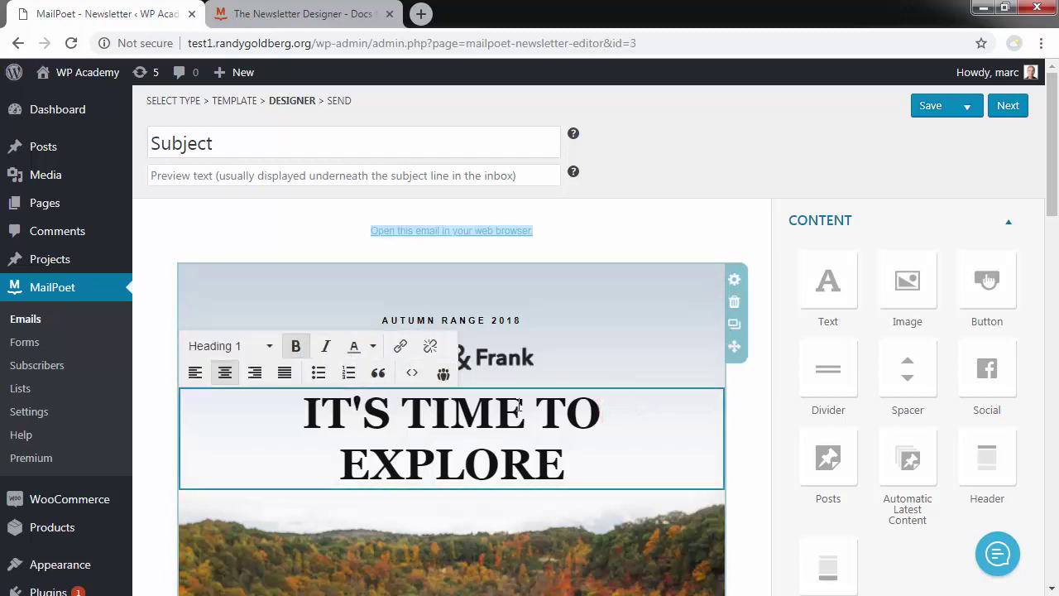
pyautogui.click(750, 386)
pyautogui.scroll(-4, 548, 356)
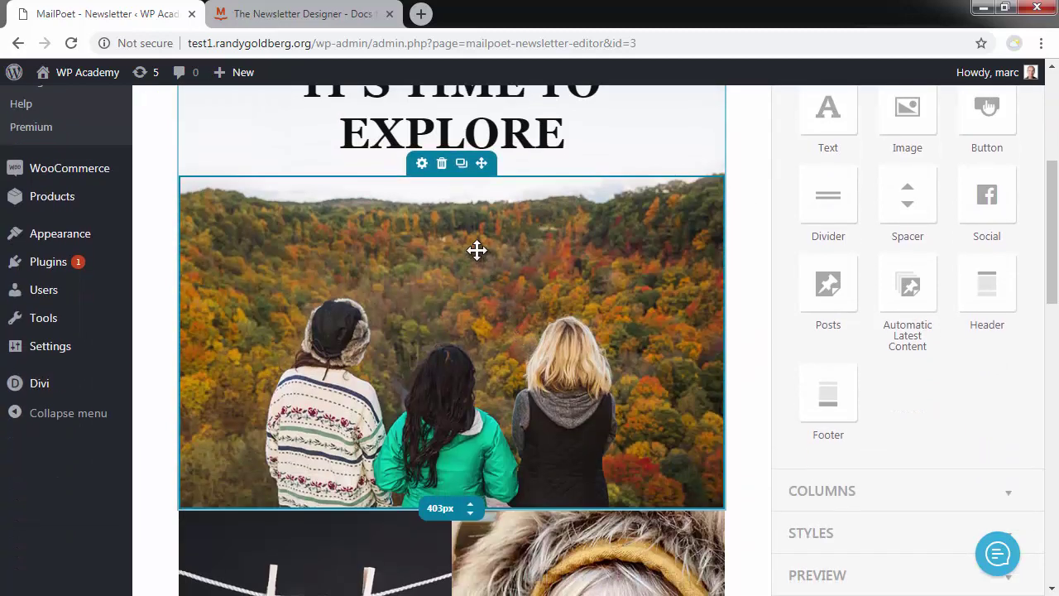
pyautogui.scroll(-2, 477, 250)
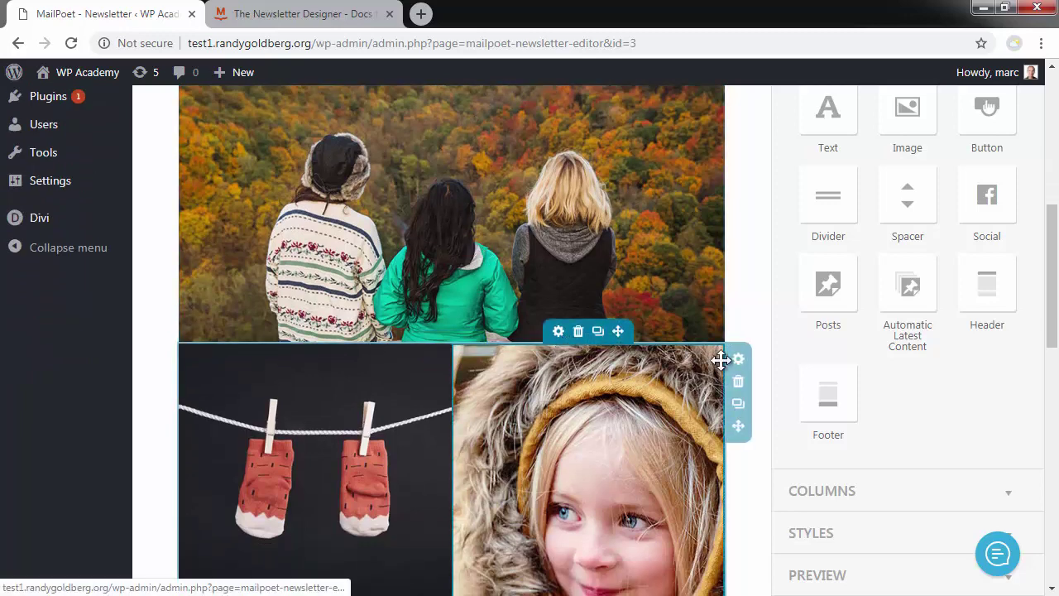
pyautogui.click(737, 359)
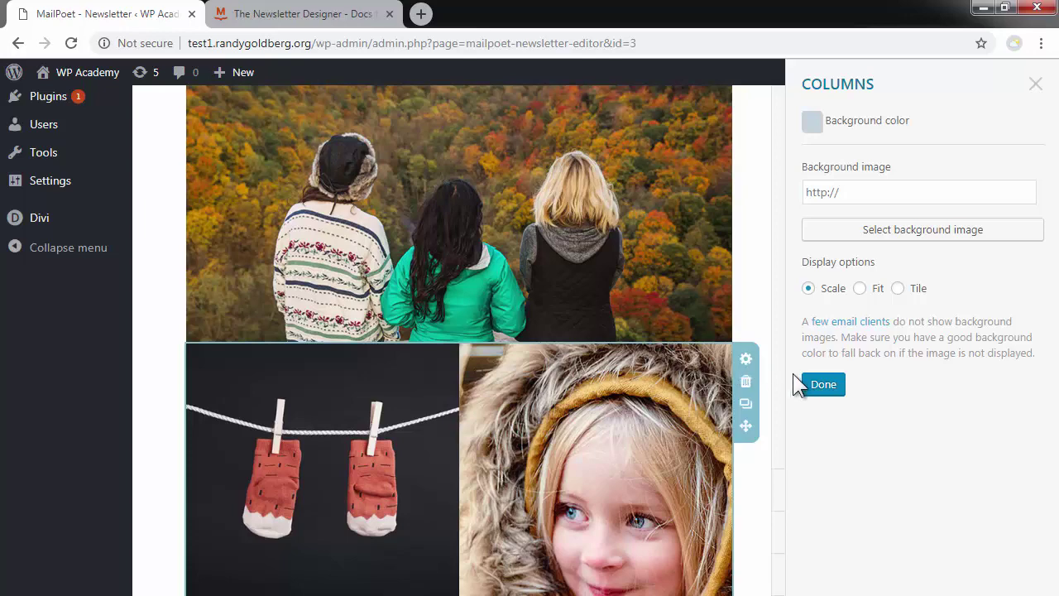
pyautogui.click(823, 385)
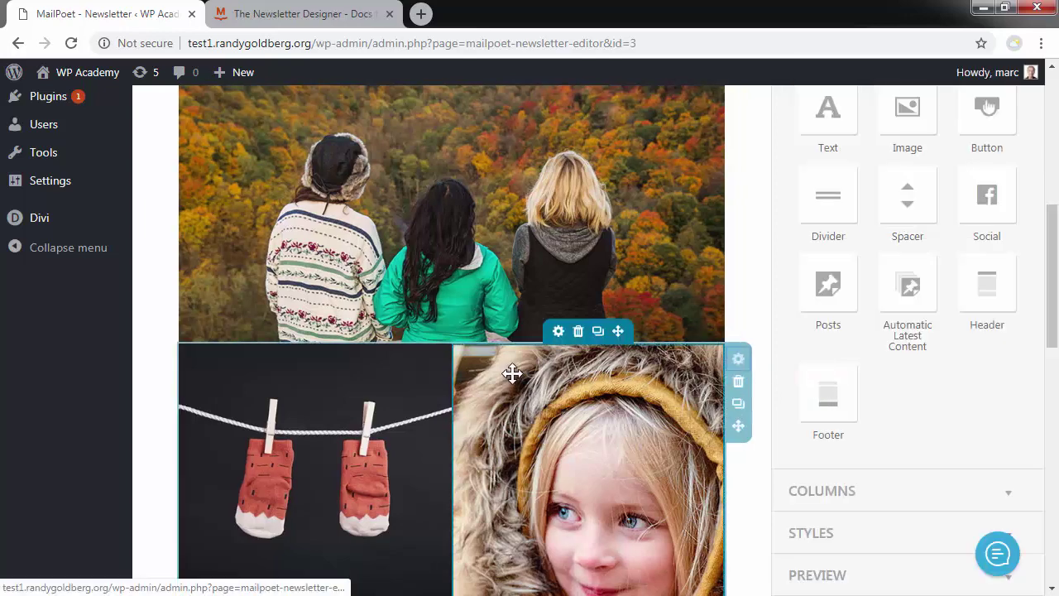
pyautogui.scroll(-2, 540, 372)
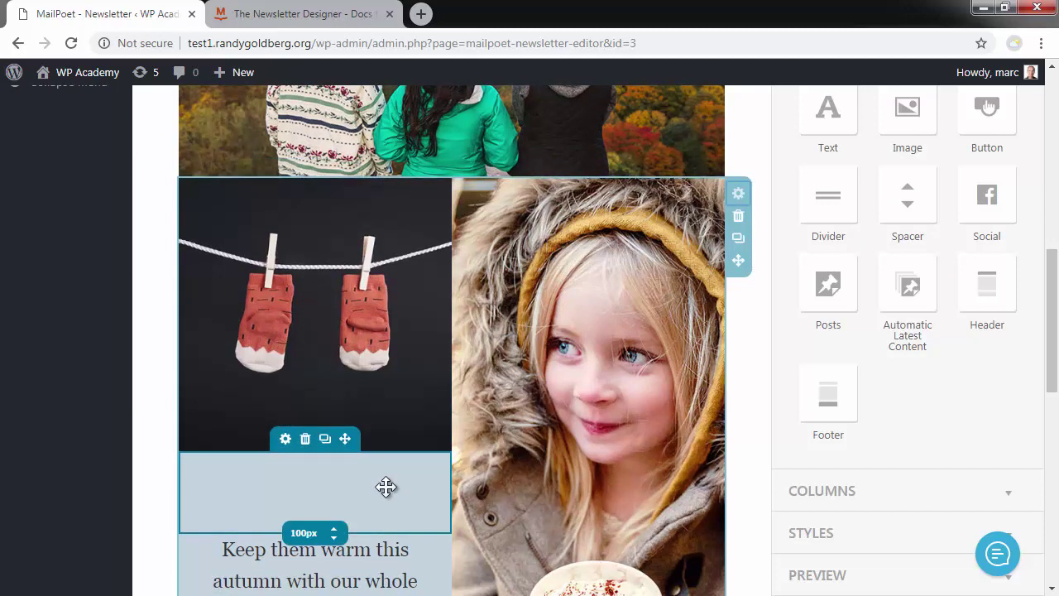
pyautogui.scroll(3, 385, 486)
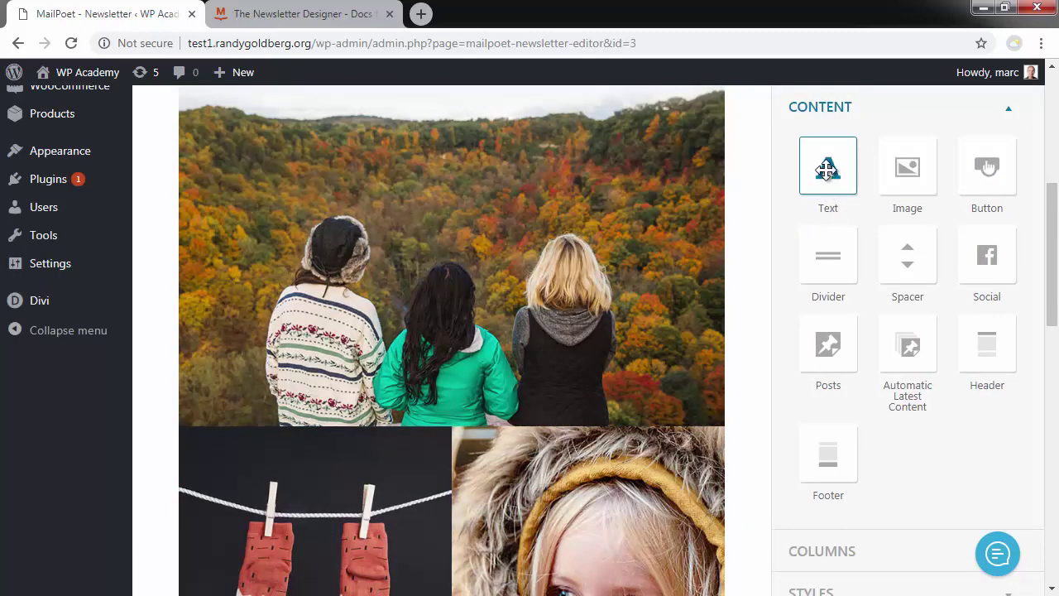
# Place a Text block above the girl's portrait and type 'xkksksks' into it.
pyautogui.moveTo(827, 169); pyautogui.dragTo(630, 452)
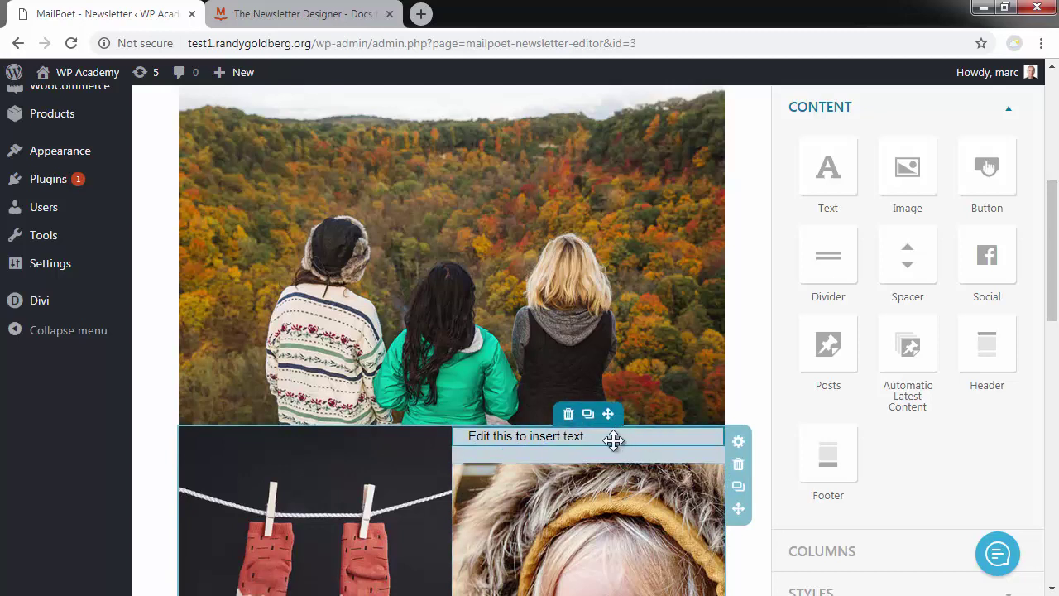
pyautogui.click(612, 439)
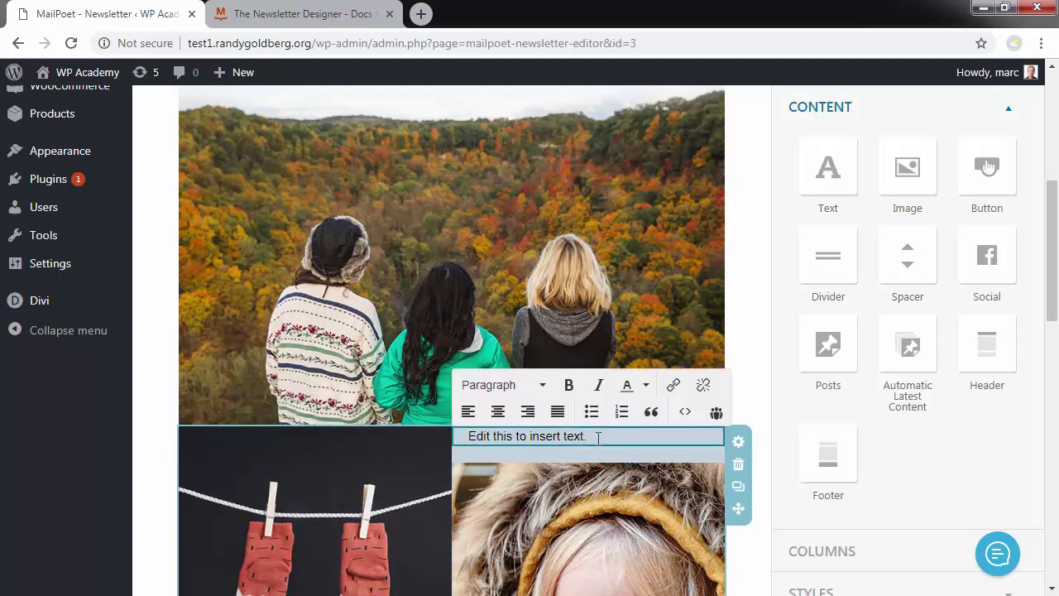
pyautogui.write('xkksksks')
pyautogui.click(978, 109)
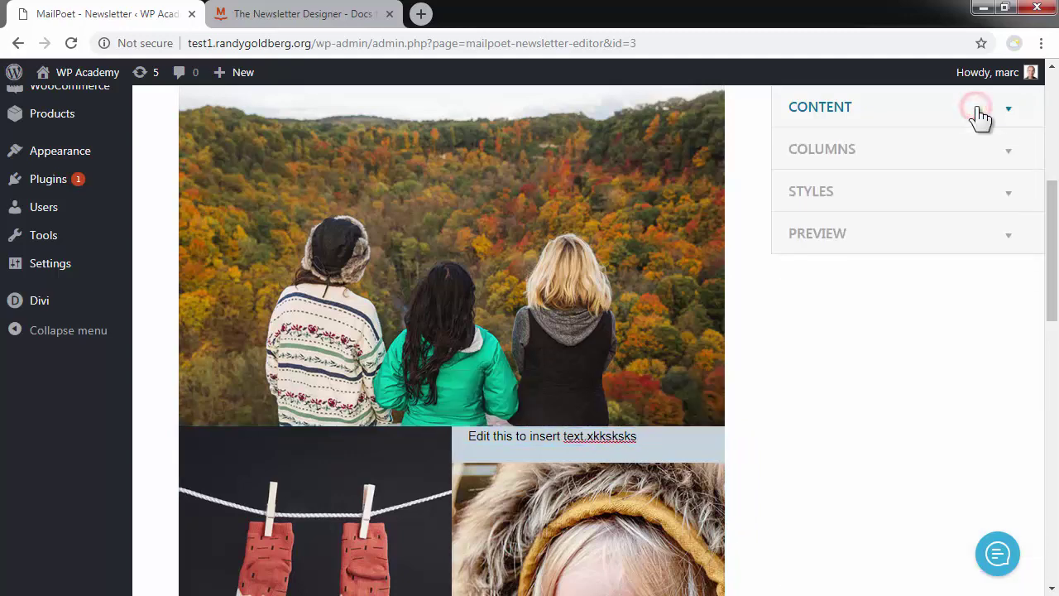
pyautogui.click(974, 113)
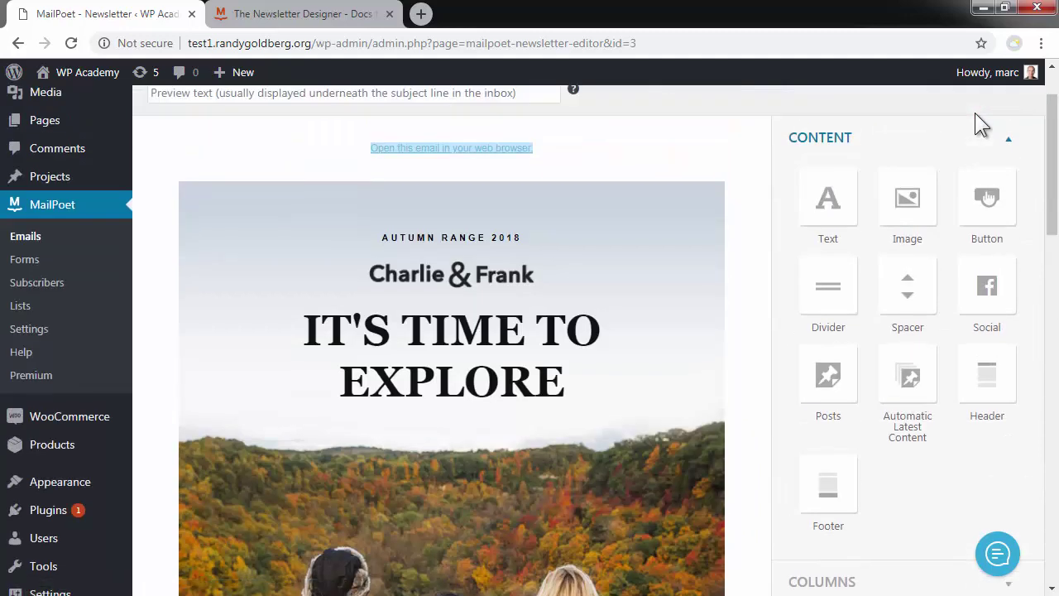
# Pick the Newsletter: Blank 1 Column template from the bottom of the template list.
pyautogui.scroll(1, 968, 165)
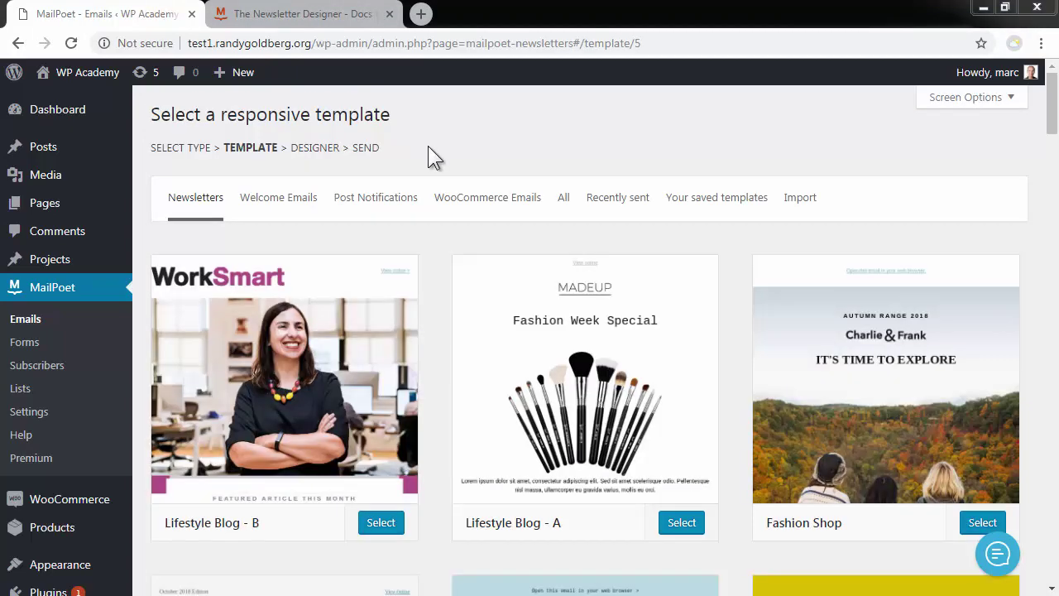
pyautogui.moveTo(1050, 116); pyautogui.dragTo(1047, 560)
pyautogui.scroll(-2, 772, 505)
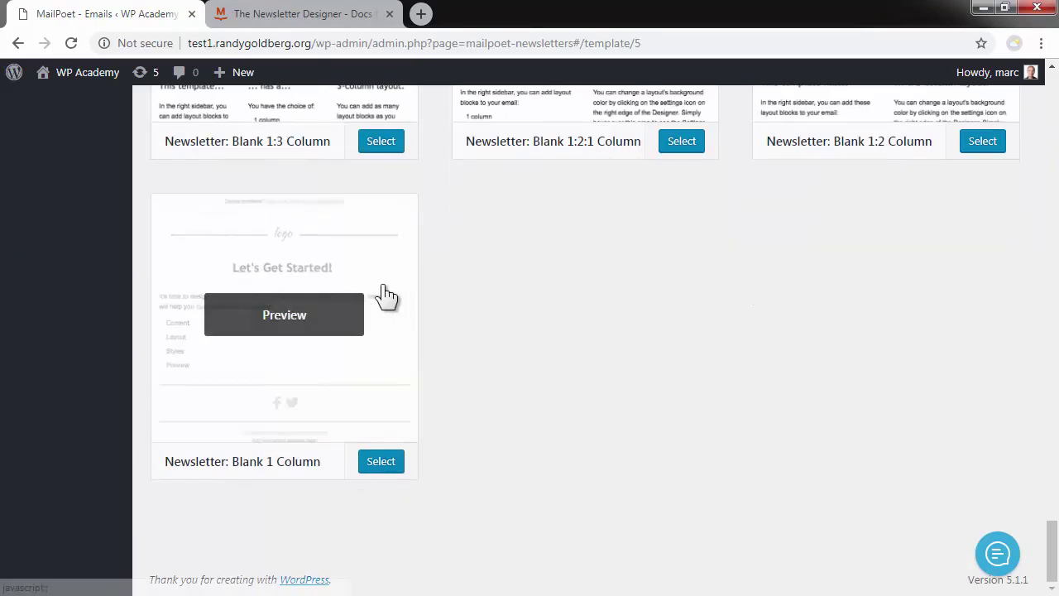
pyautogui.click(379, 464)
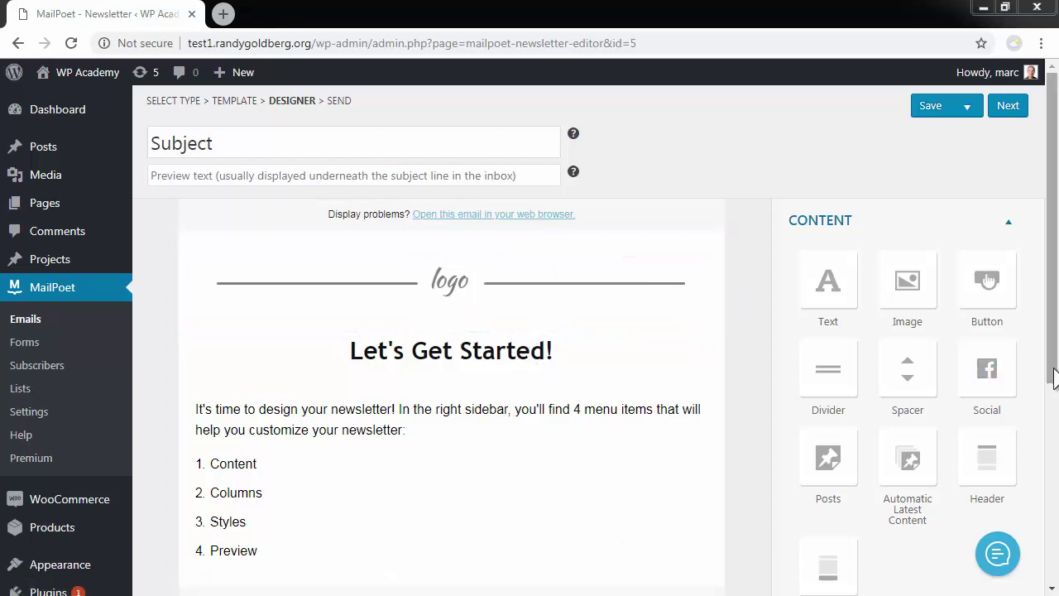
# Move the footer block higher in the email and bring up the logo image's settings.
pyautogui.scroll(-2, 1050, 368)
pyautogui.moveTo(1050, 368); pyautogui.dragTo(1050, 416)
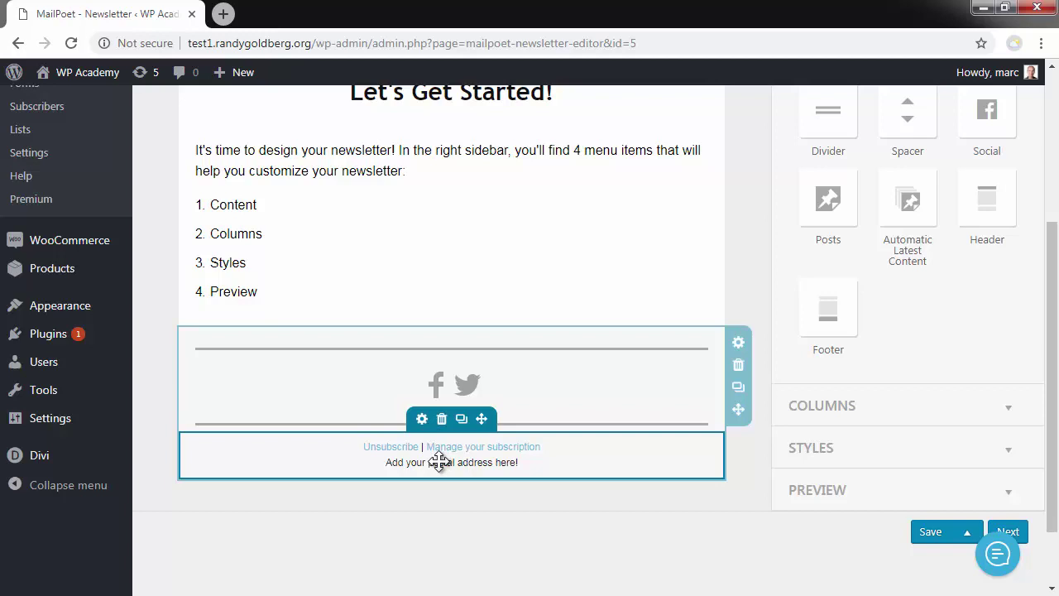
pyautogui.moveTo(438, 450)
pyautogui.mouseDown()
pyautogui.moveTo(466, 317)
pyautogui.moveTo(472, 323)
pyautogui.moveTo(451, 268)
pyautogui.mouseUp()
pyautogui.scroll(3, 469, 320)
pyautogui.click(451, 268)
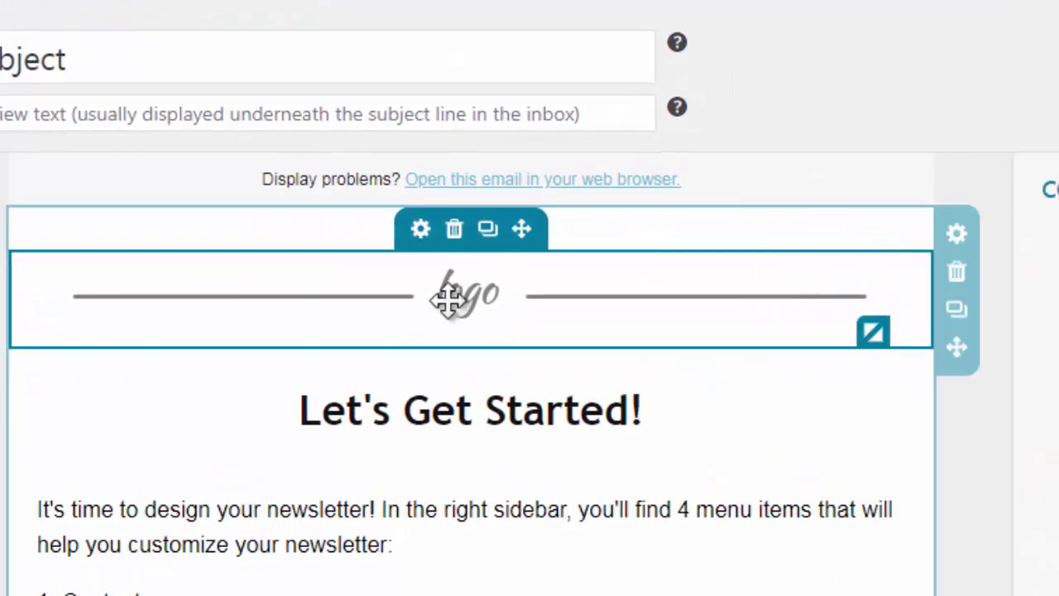
# Swap the placeholder logo for the Pleasure Evolution header image, 600 px wide and centered.
pyautogui.click(453, 229)
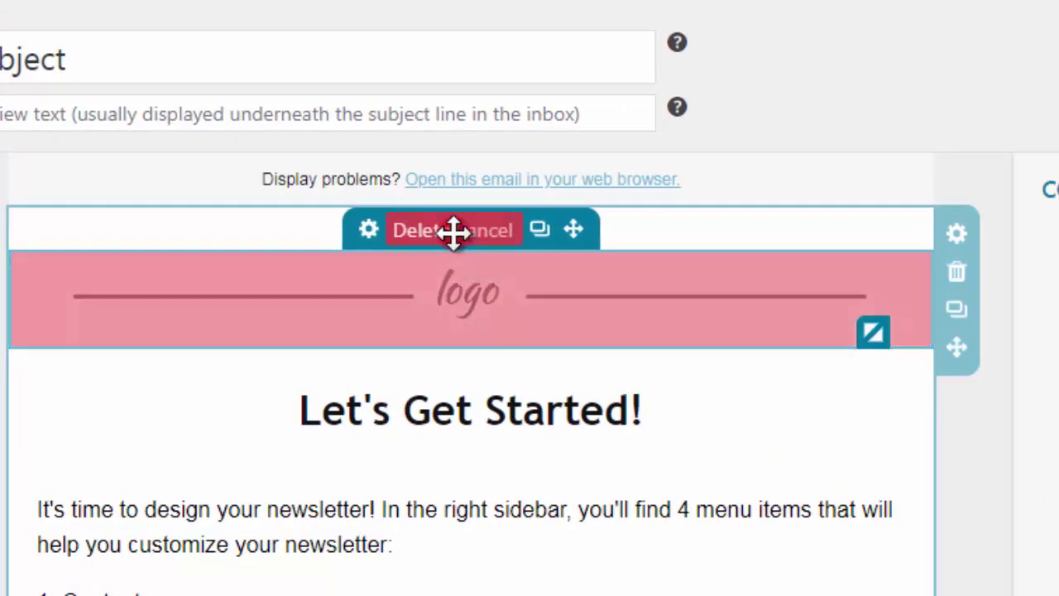
pyautogui.click(439, 235)
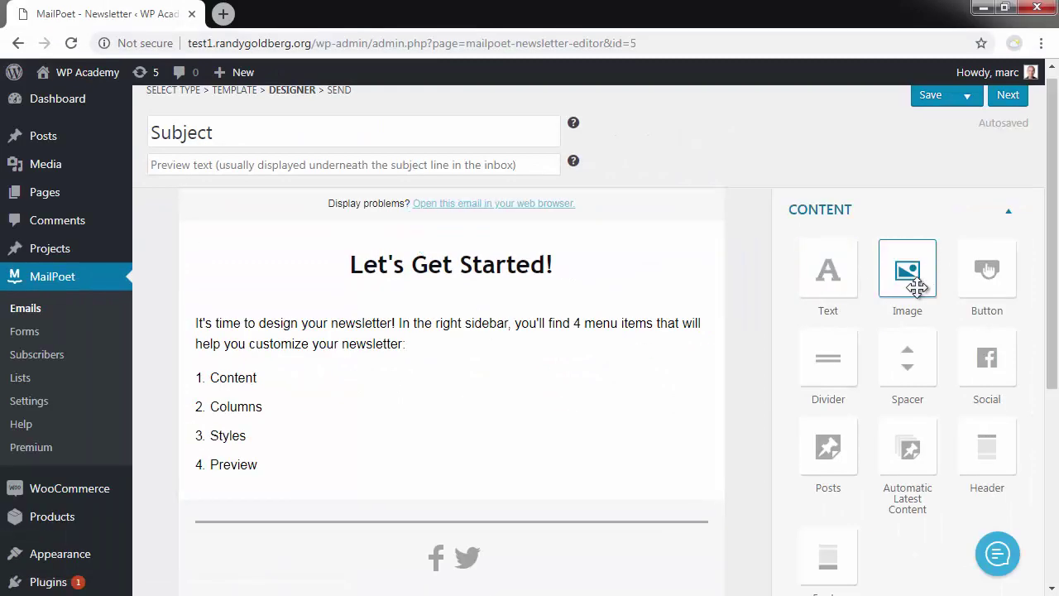
pyautogui.moveTo(912, 278); pyautogui.dragTo(611, 233)
pyautogui.click(122, 293)
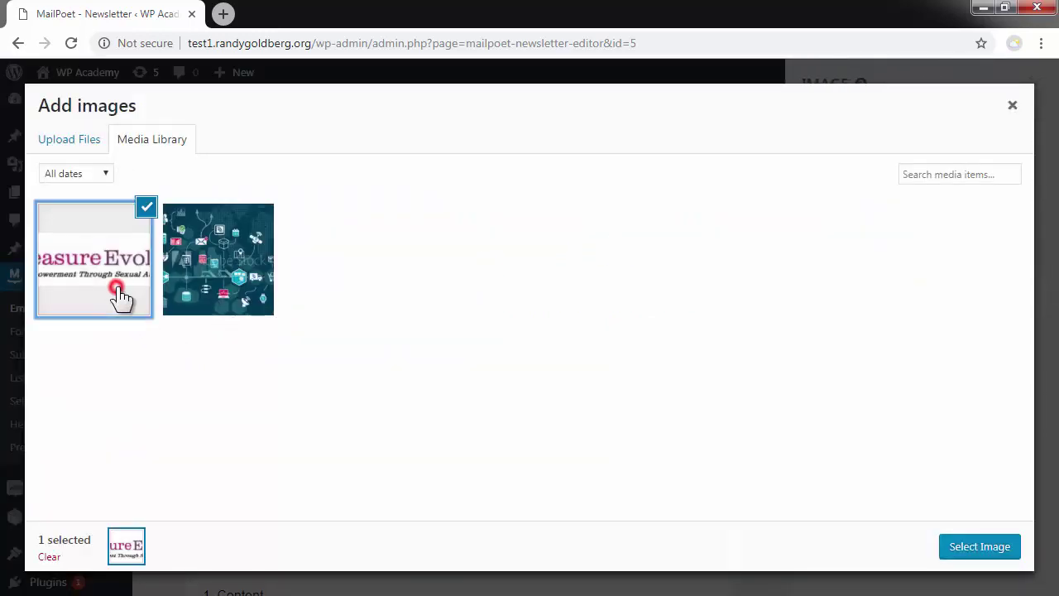
pyautogui.click(995, 548)
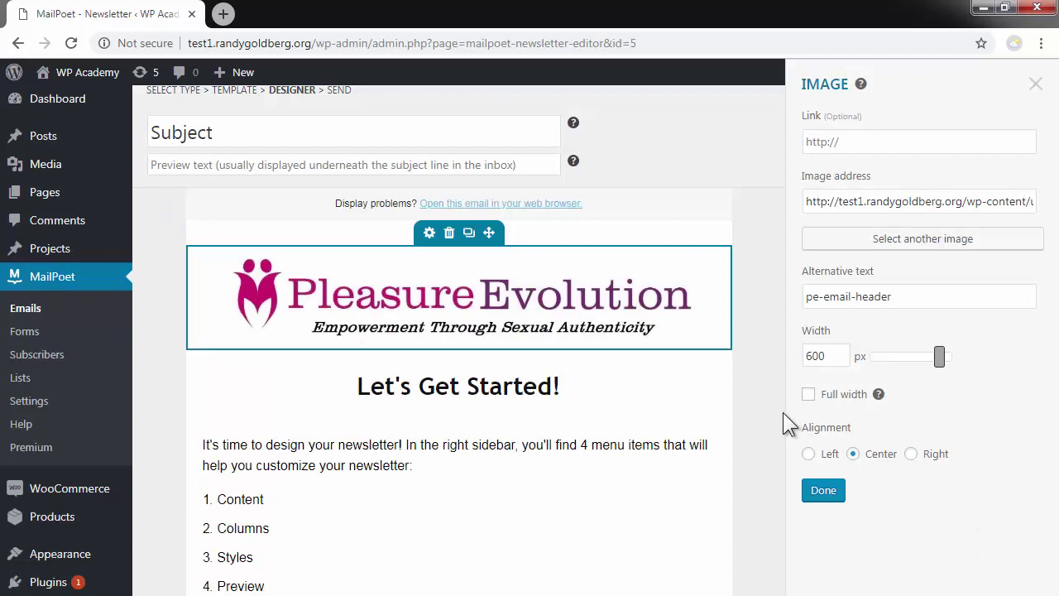
pyautogui.click(824, 490)
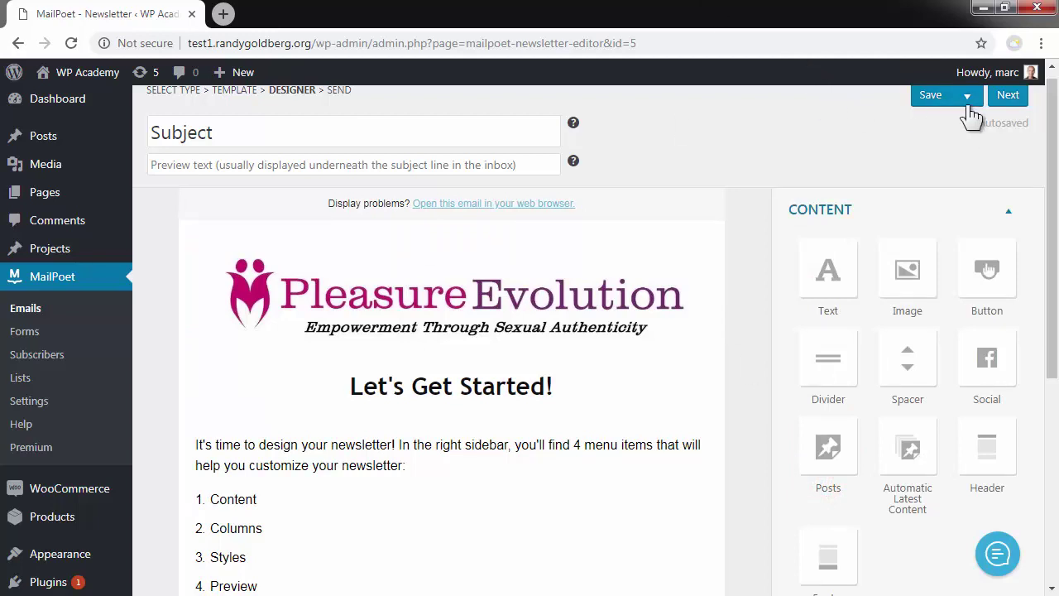
# Choose the WordPress Users and WP Academy Newsletter lists as the recipients.
pyautogui.click(999, 94)
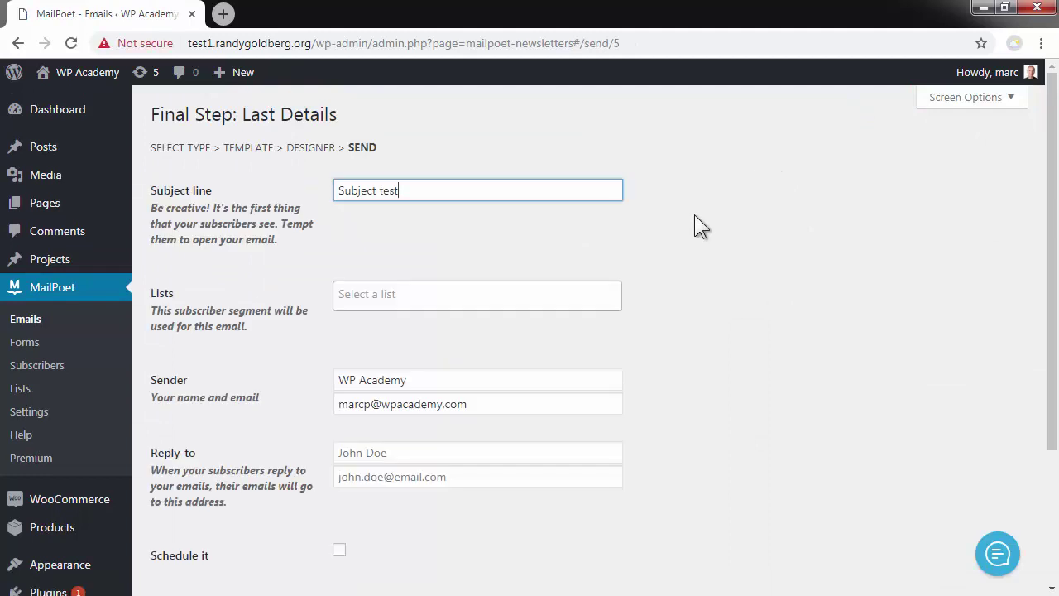
pyautogui.click(520, 292)
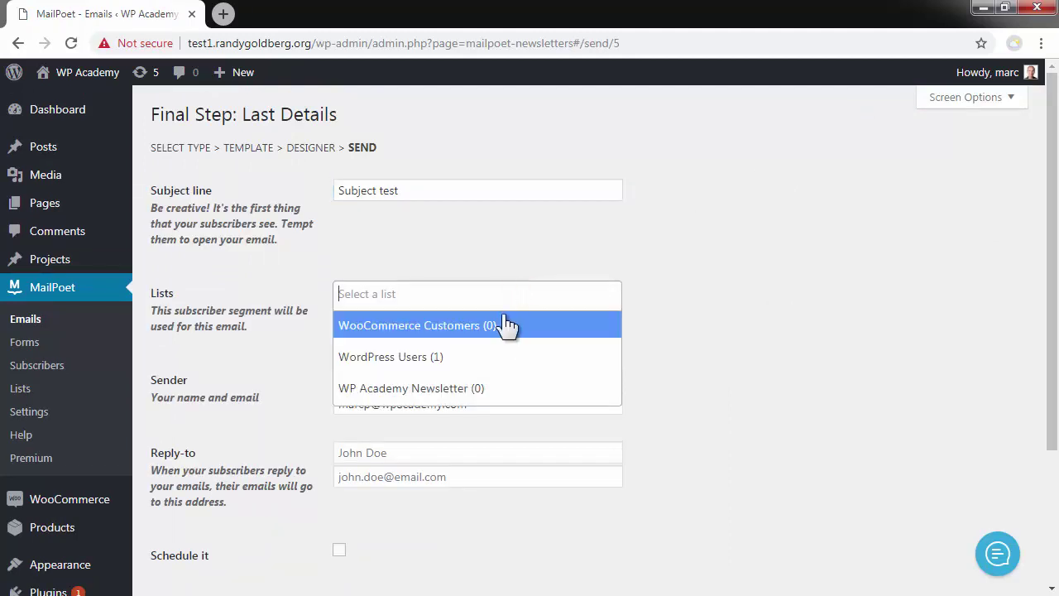
pyautogui.click(448, 358)
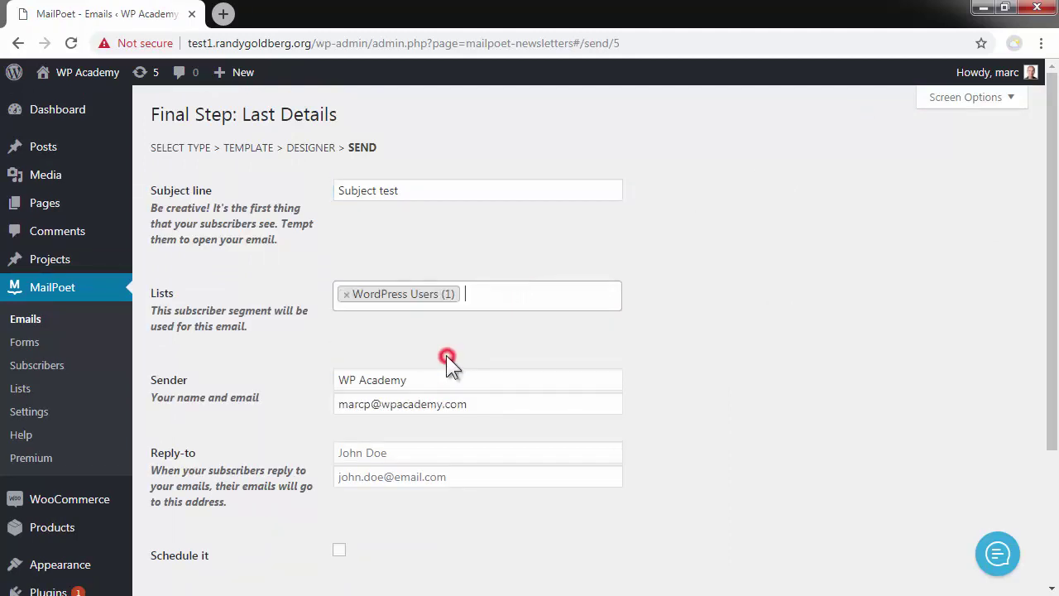
pyautogui.click(495, 298)
pyautogui.click(470, 364)
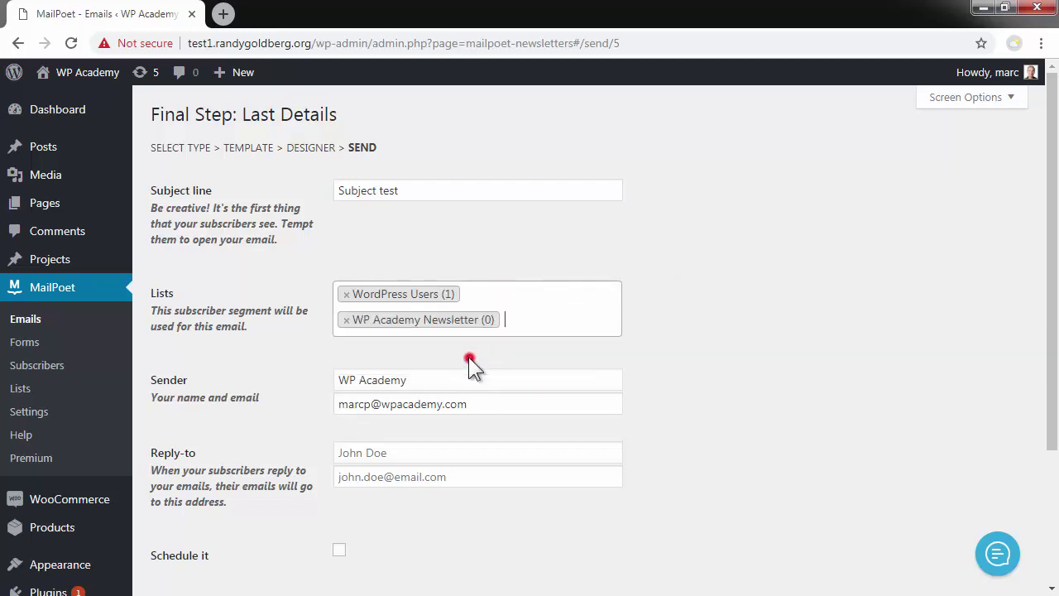
pyautogui.scroll(-1, 620, 376)
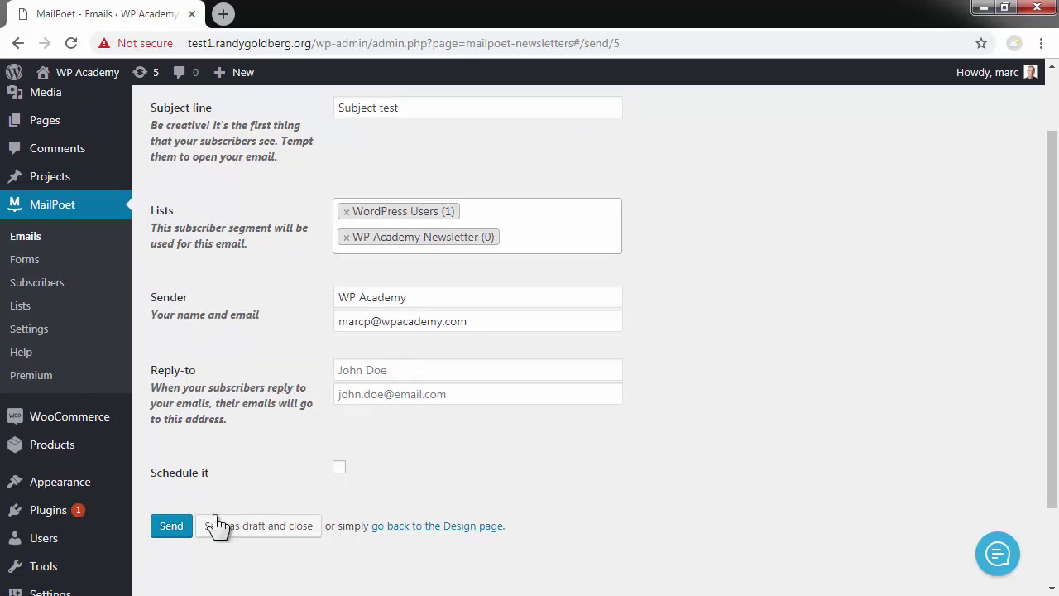
# Send the 'Subject test' newsletter and submit the feedback survey.
pyautogui.click(170, 526)
pyautogui.click(174, 526)
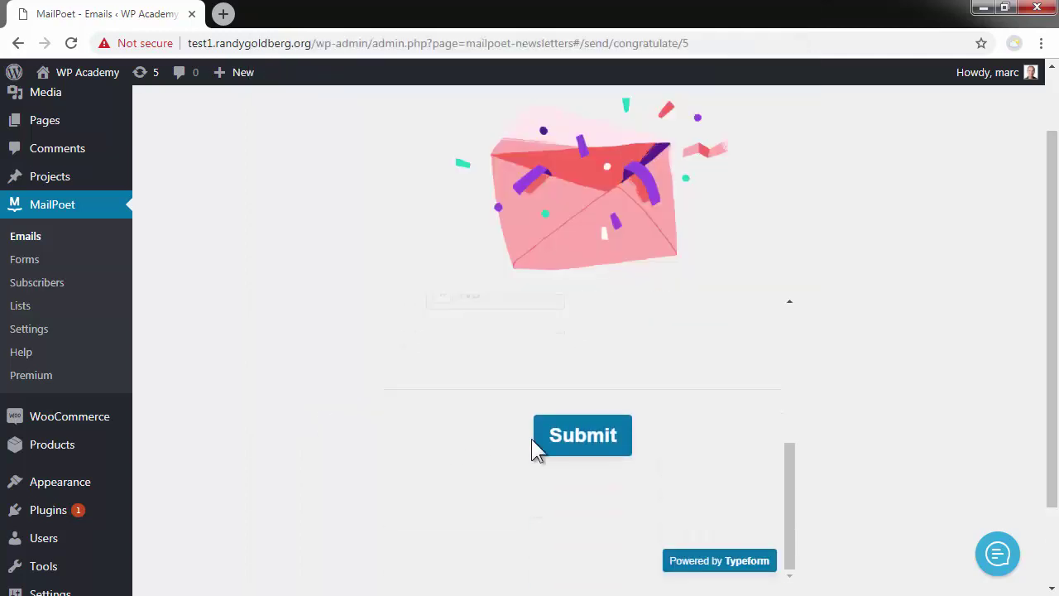
pyautogui.click(570, 444)
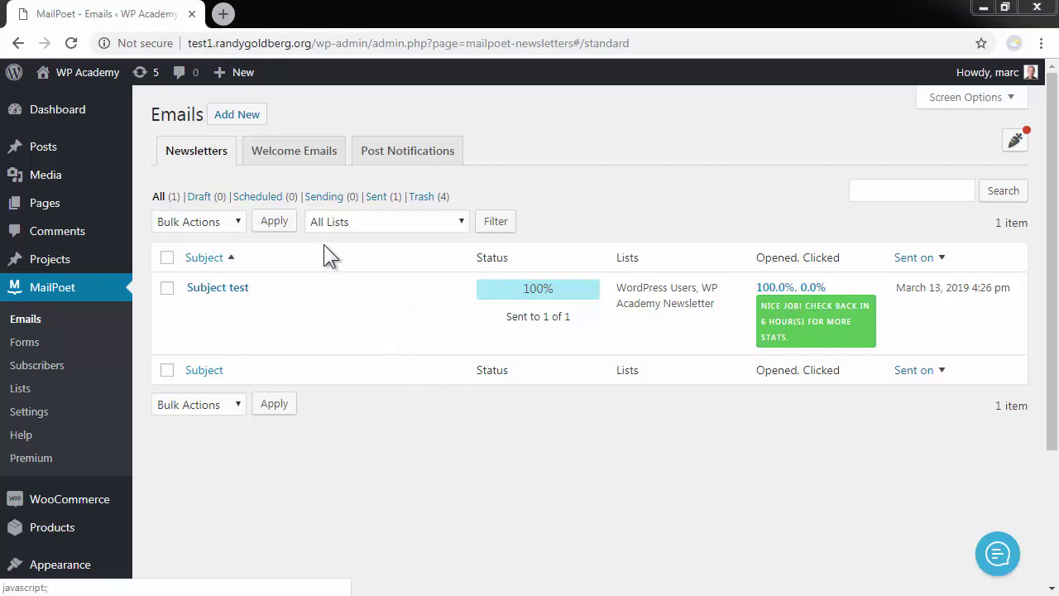
# Duplicate the Subject test newsletter and open the copy for editing.
pyautogui.moveTo(319, 351)
pyautogui.click(328, 306)
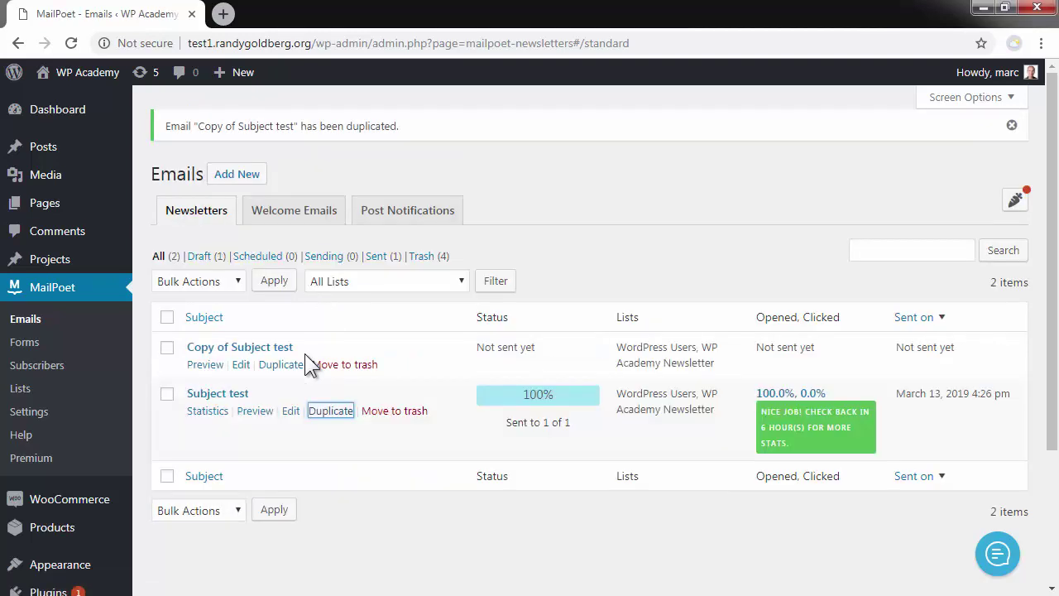
pyautogui.click(239, 365)
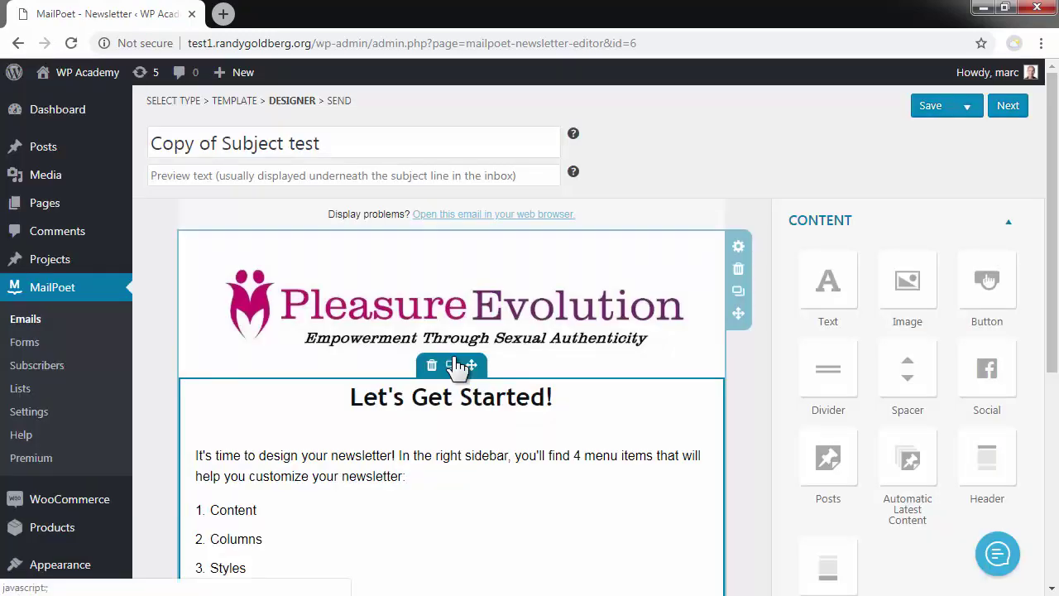
# Replace the intro paragraph with the placeholder text 'pp' and view the Save options.
pyautogui.click(446, 424)
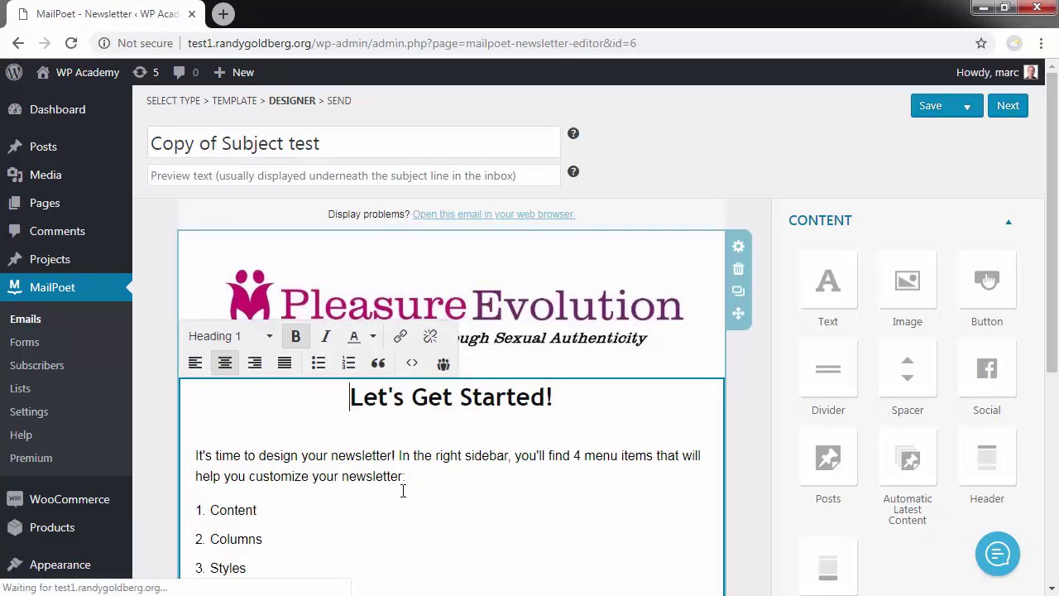
pyautogui.moveTo(406, 477); pyautogui.dragTo(197, 455)
pyautogui.write('ppppppp')
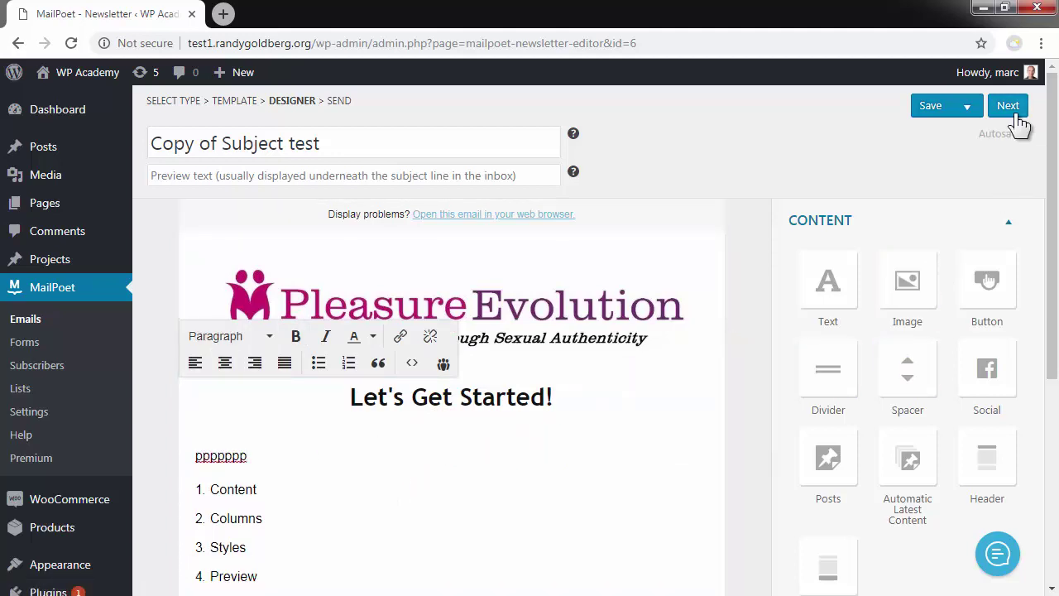
pyautogui.click(966, 106)
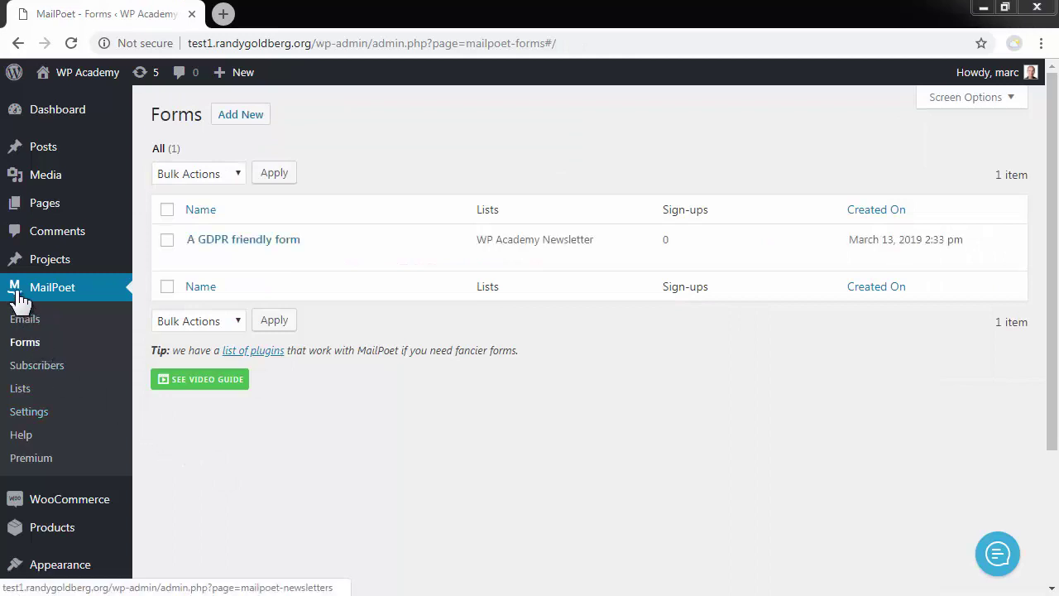
# Open A GDPR friendly form from the Forms list in the form editor.
pyautogui.click(26, 342)
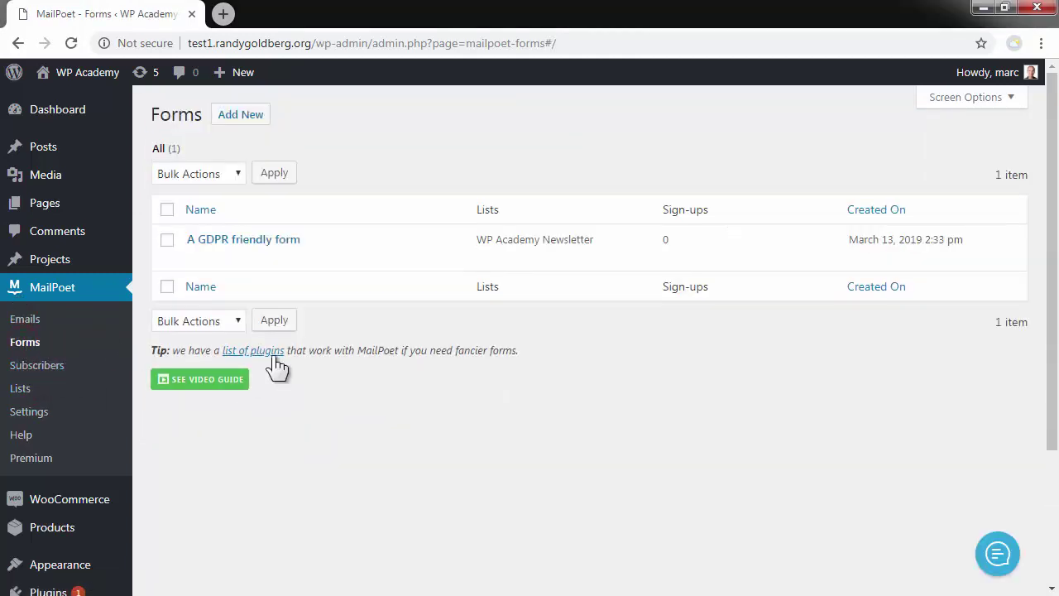
pyautogui.moveTo(198, 263)
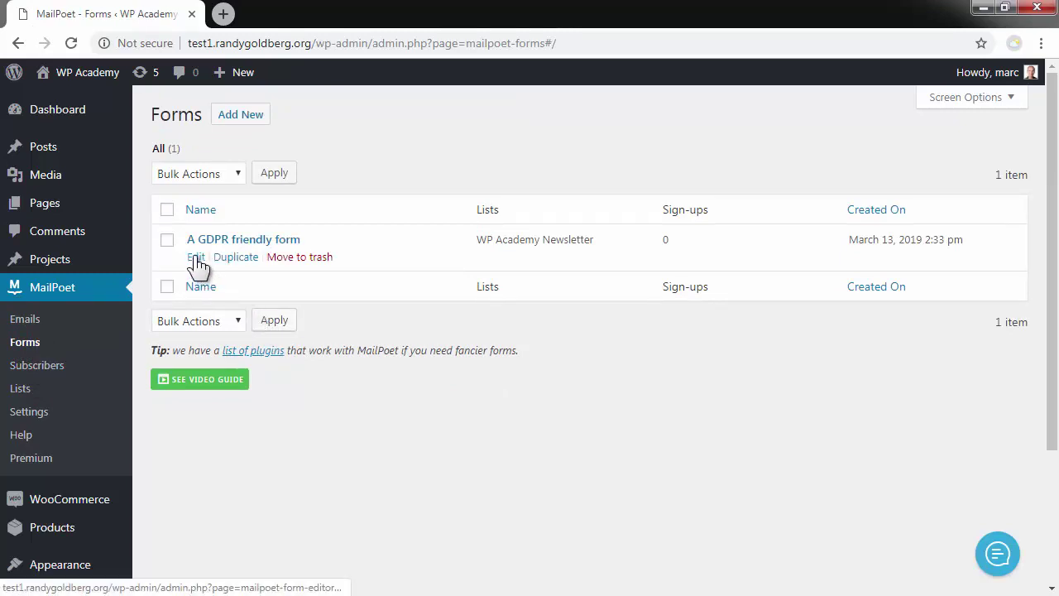
pyautogui.click(198, 261)
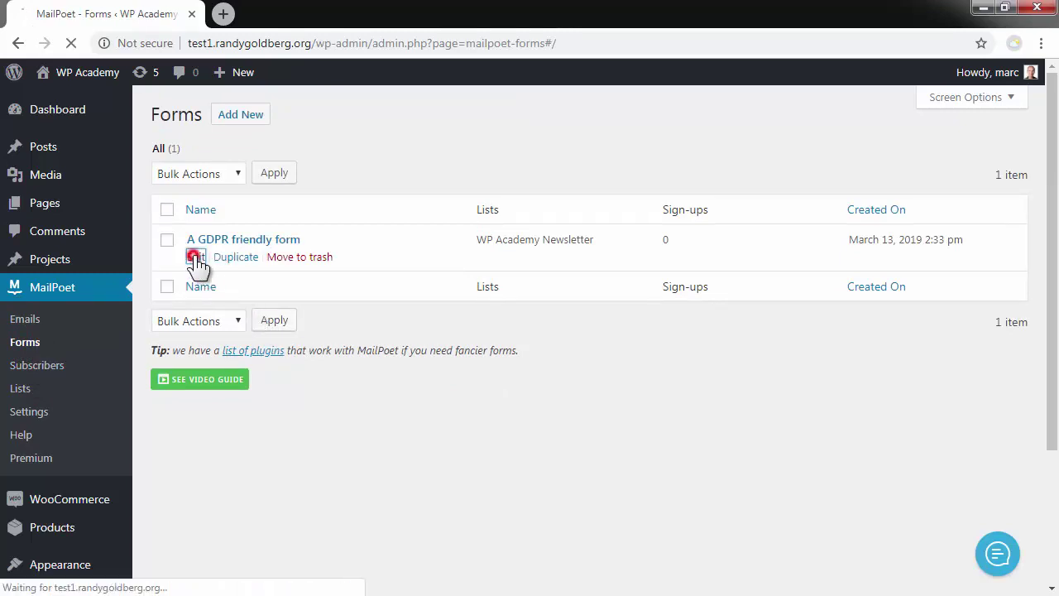
pyautogui.scroll(-1, 714, 280)
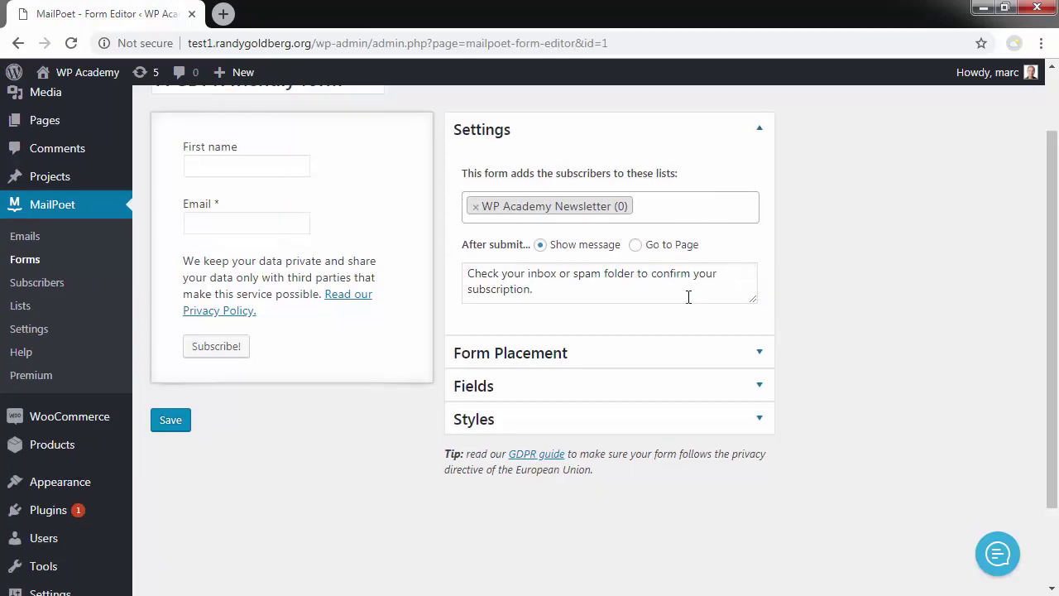
# Review the form's Form Placement and Fields sections, then save the form.
pyautogui.click(756, 359)
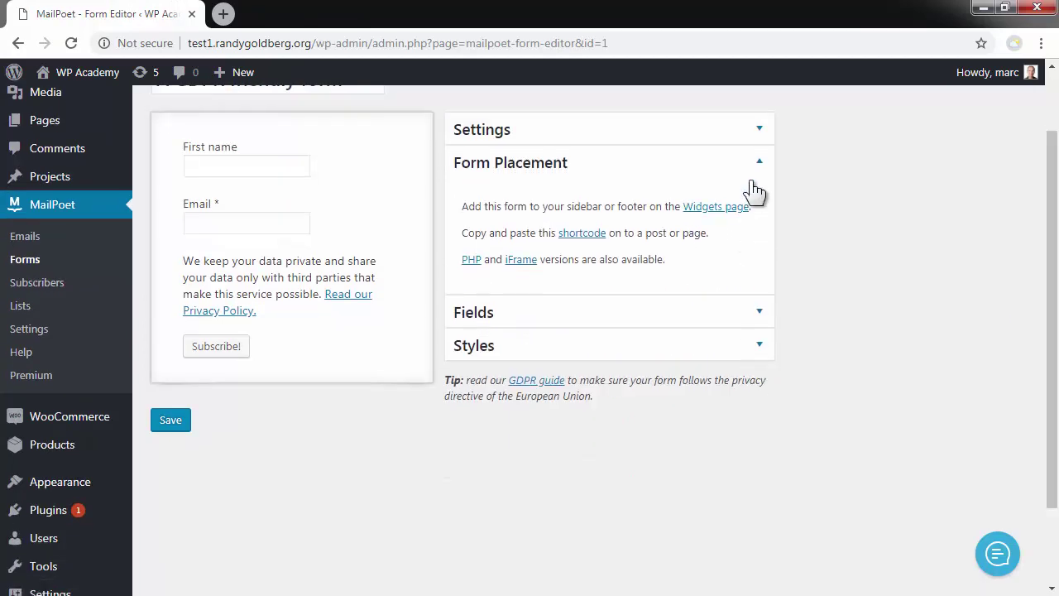
pyautogui.click(756, 165)
pyautogui.click(760, 164)
pyautogui.click(759, 311)
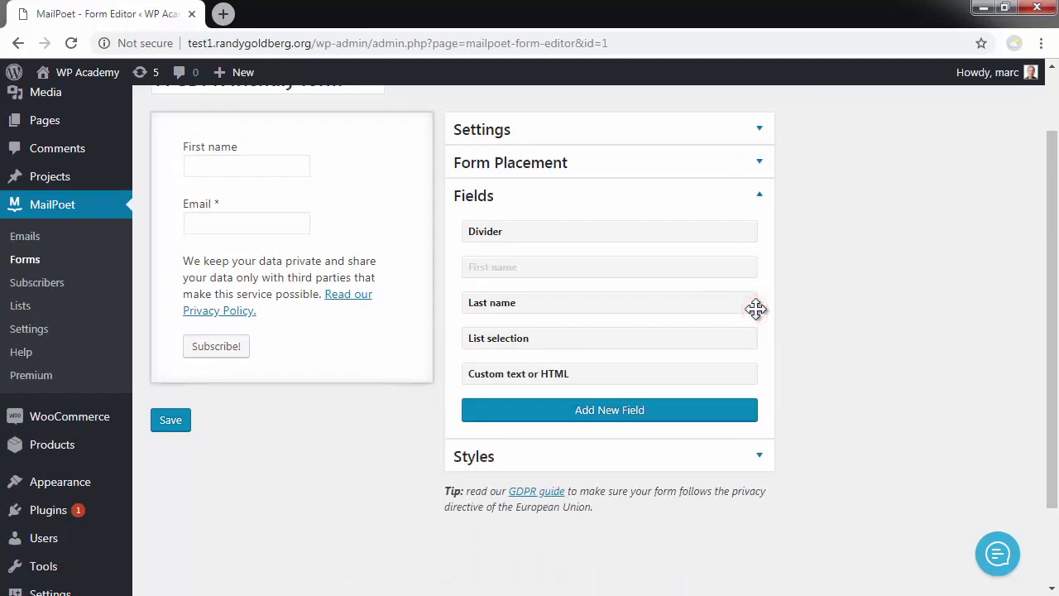
pyautogui.moveTo(287, 182)
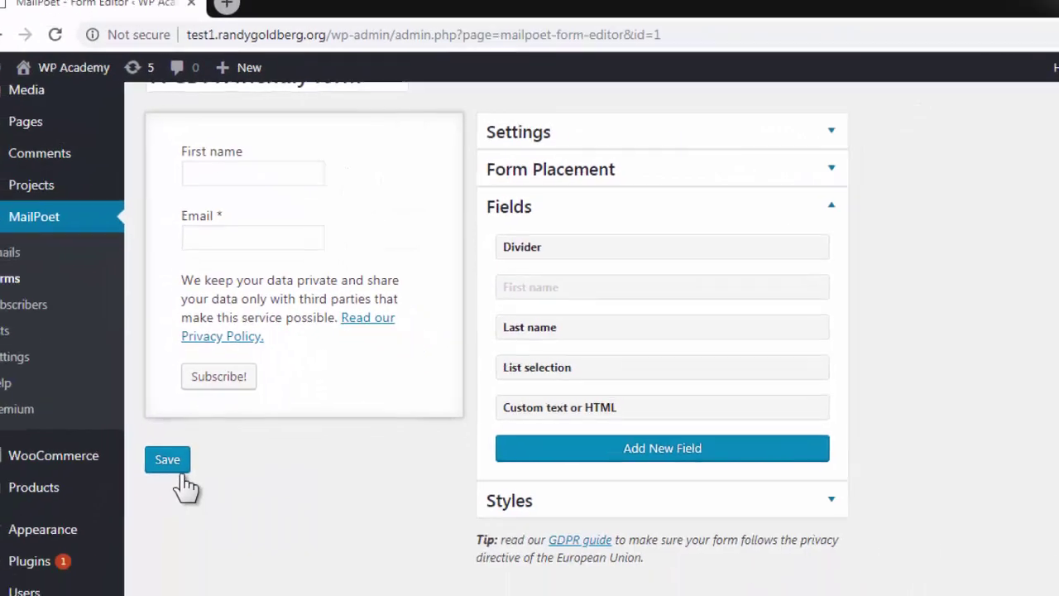
pyautogui.click(174, 419)
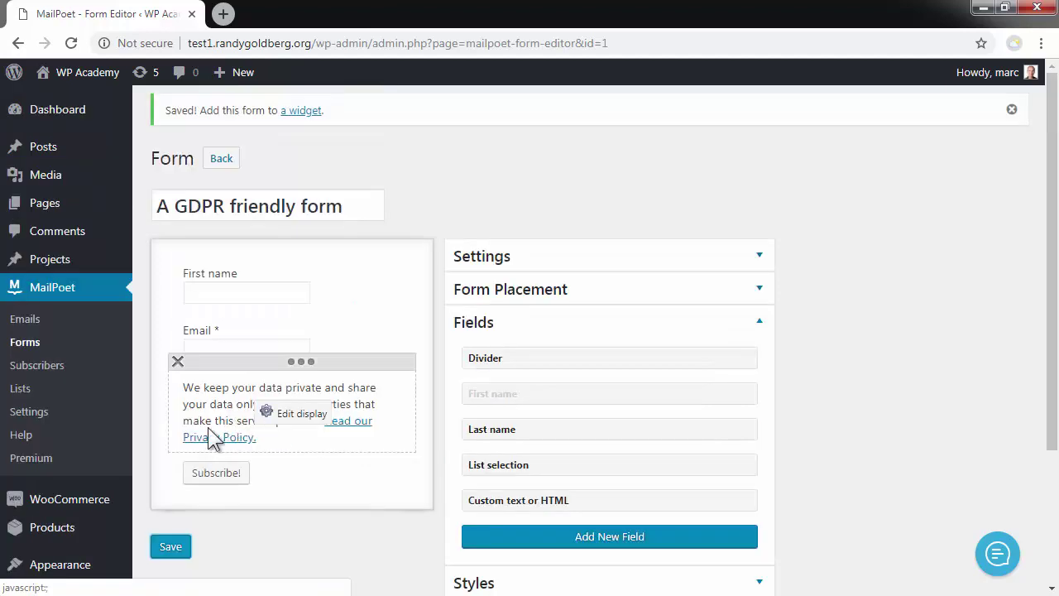
pyautogui.scroll(-2, 72, 476)
# Go to Appearance > Widgets and drag the MailPoet 3 Form widget into the Sidebar.
pyautogui.moveTo(62, 407)
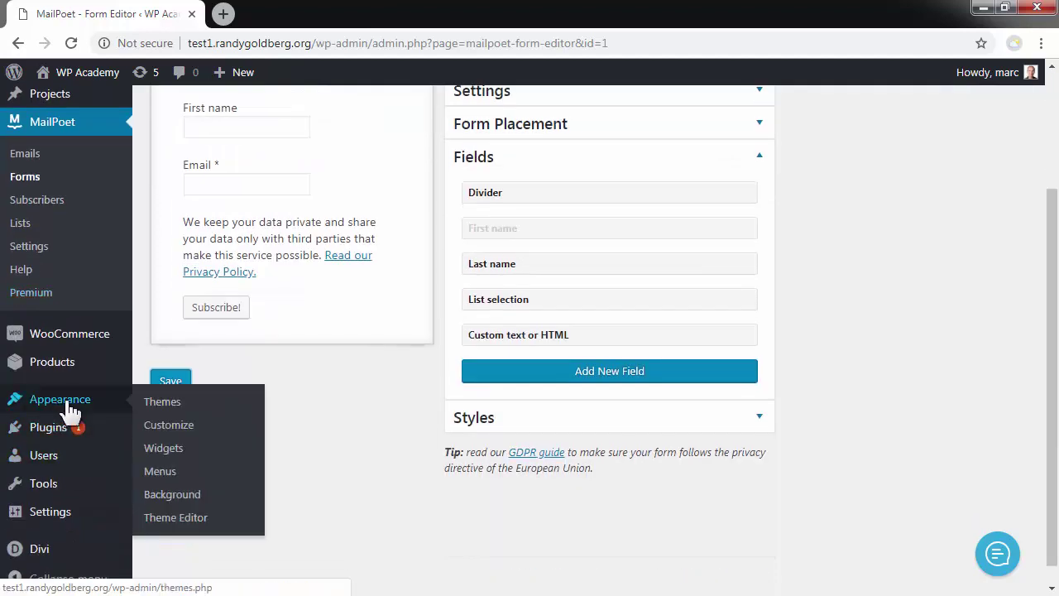
pyautogui.click(175, 448)
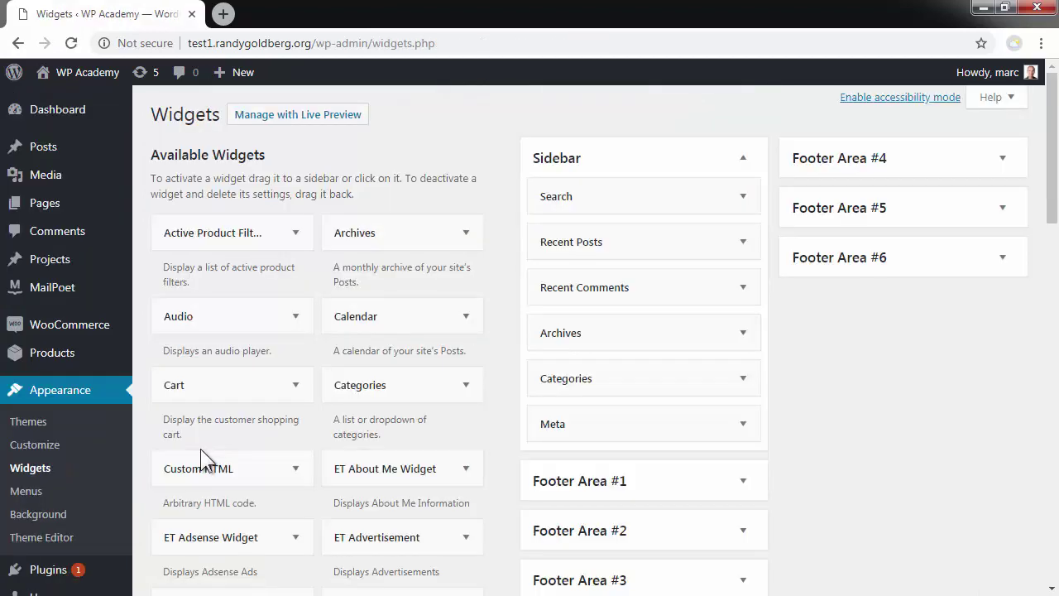
pyautogui.scroll(-3, 207, 459)
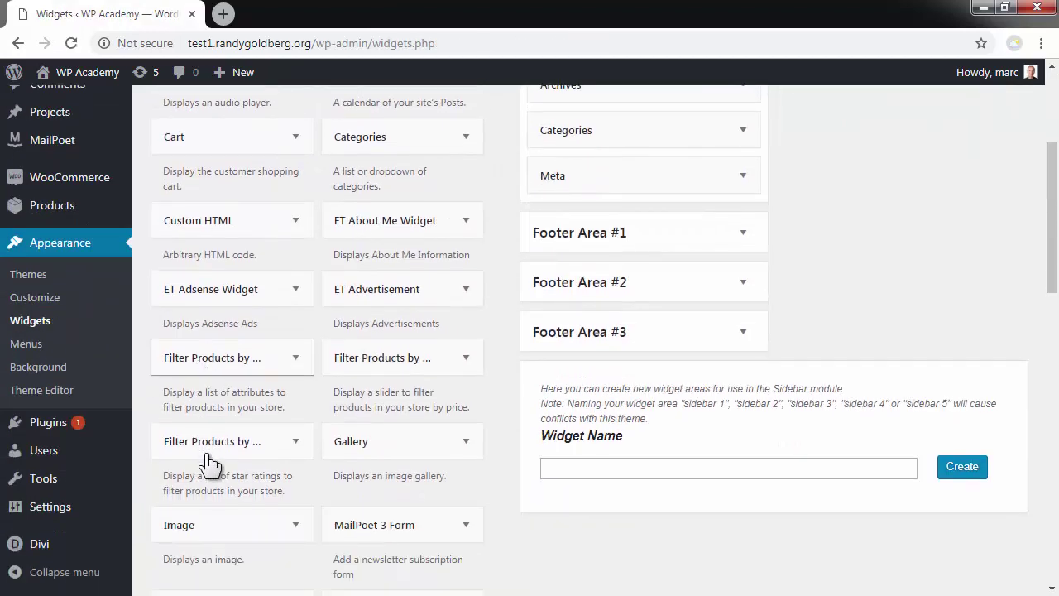
pyautogui.moveTo(366, 534); pyautogui.dragTo(591, 196)
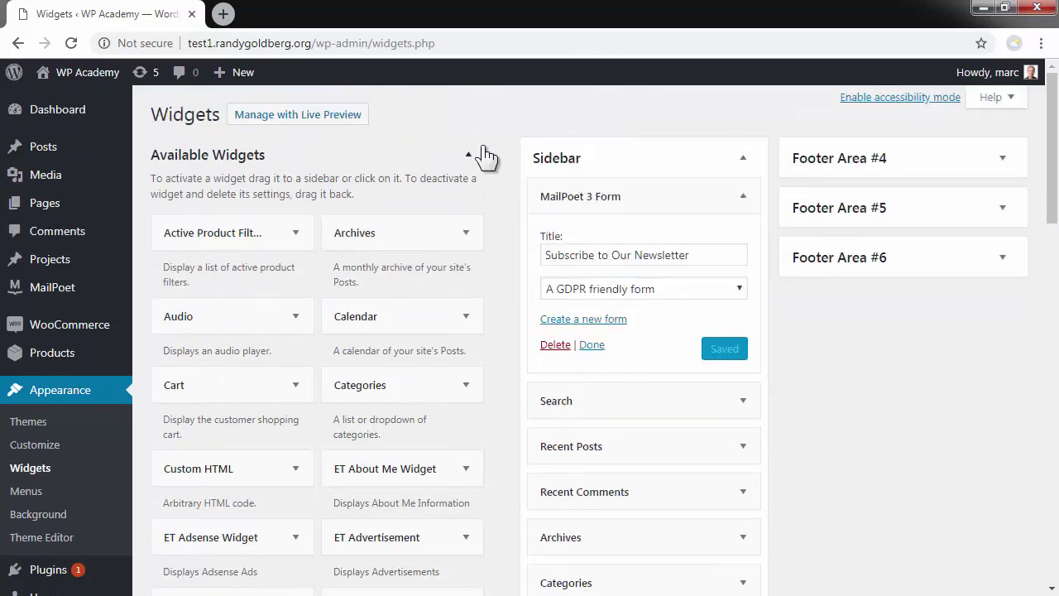